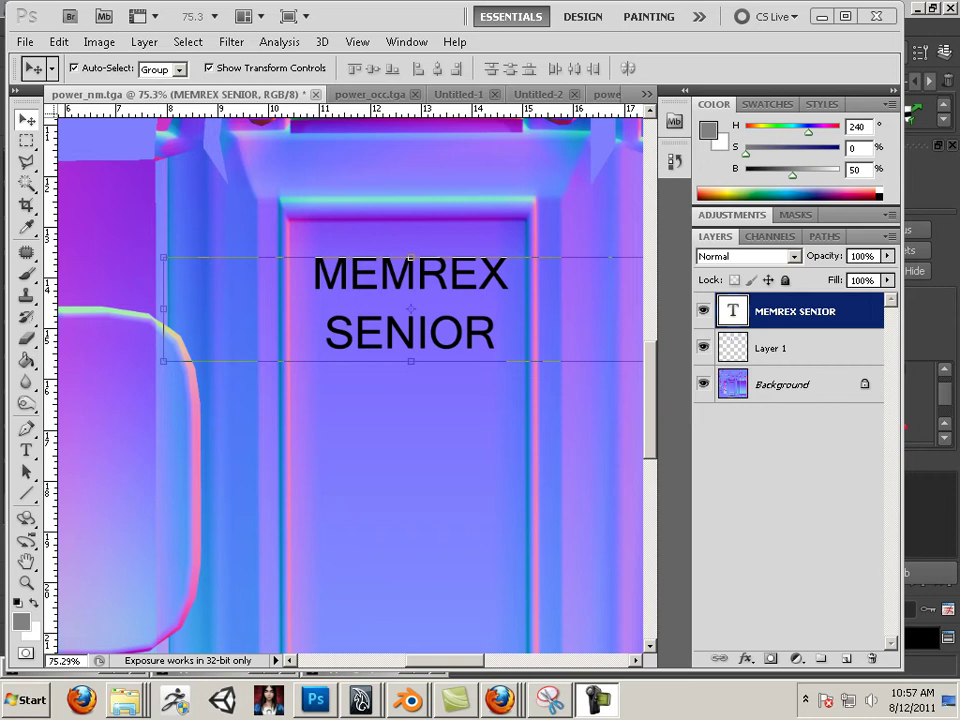
Step: Switch to Firefox to examine the raised lettering on the old power box reference photo, and return to Photoshop
key(alt+Tab)
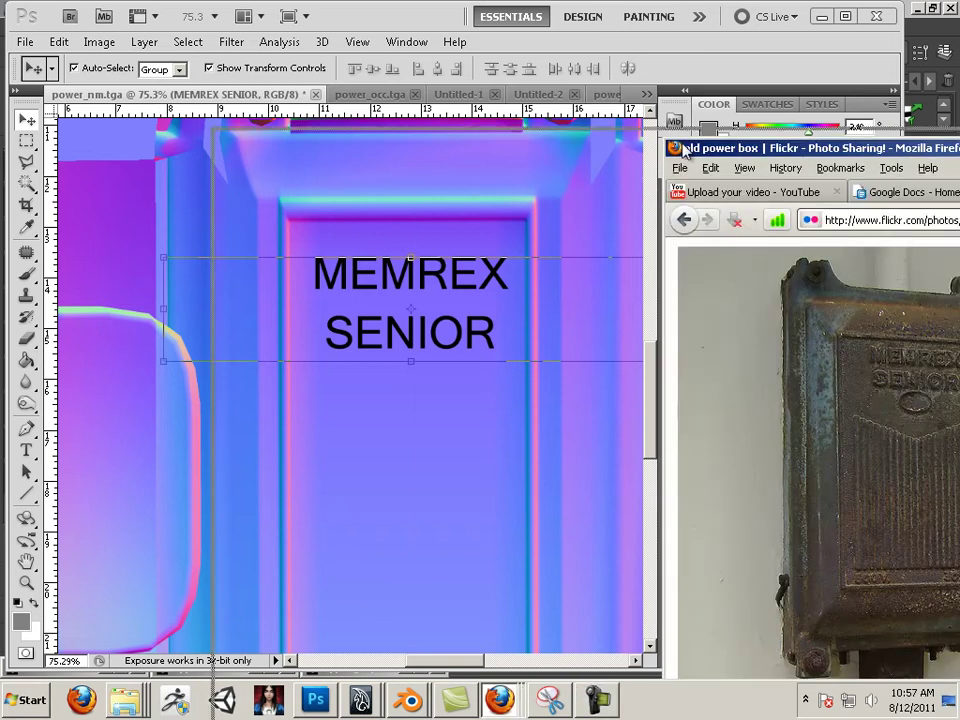
drag(720, 138, 270, 138)
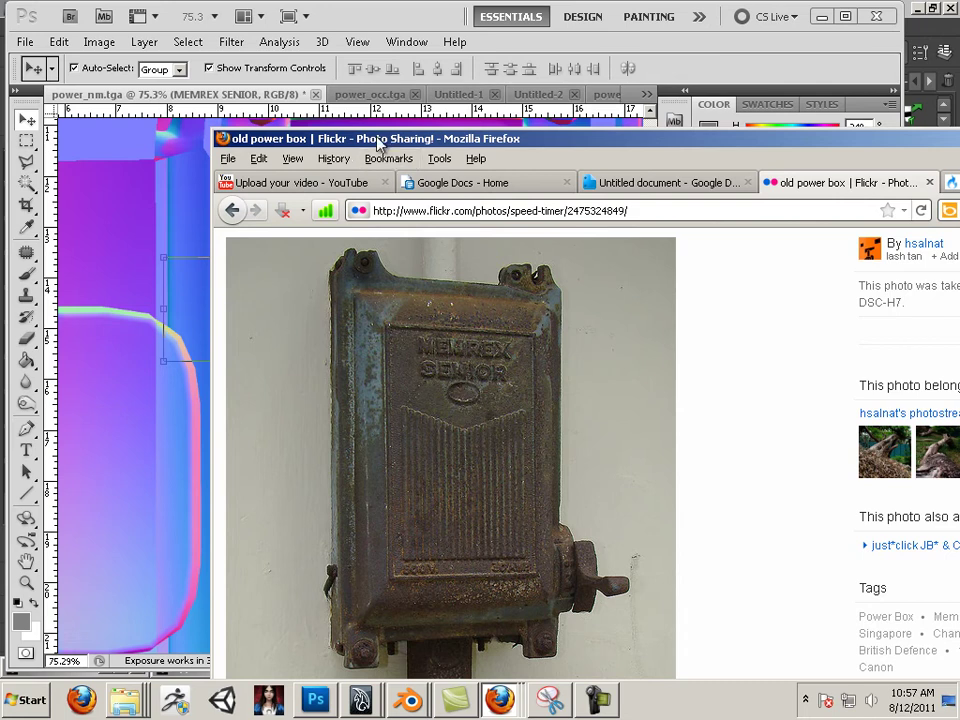
key(alt+Tab)
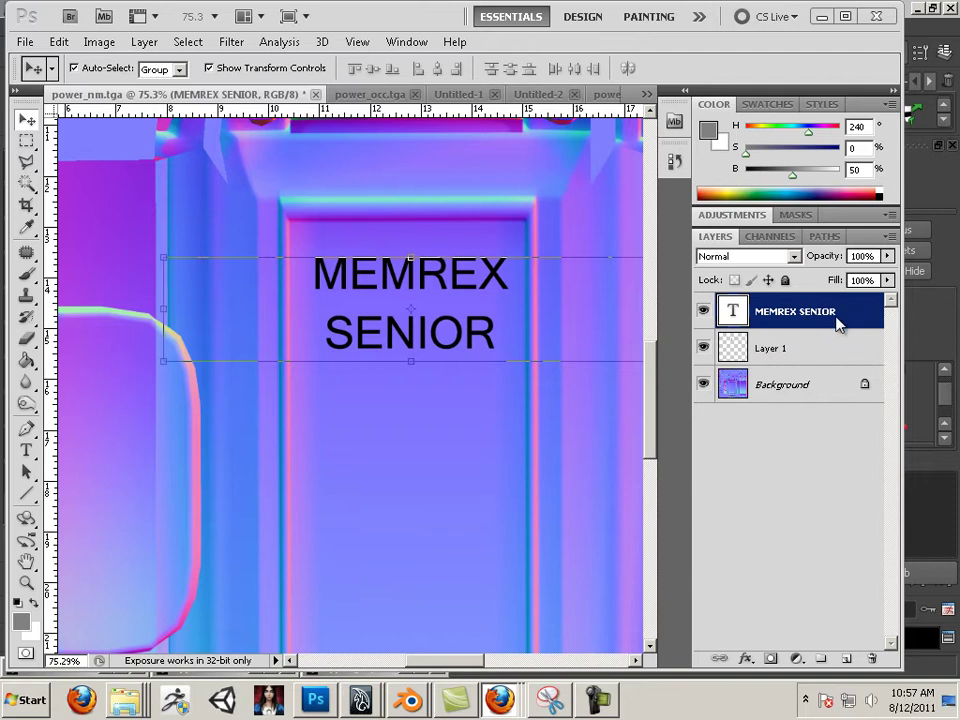
Step: Enable the Bevel and Emboss effect on the MEMREX SENIOR text layer and show its settings
double_click(733, 312)
double_click(773, 312)
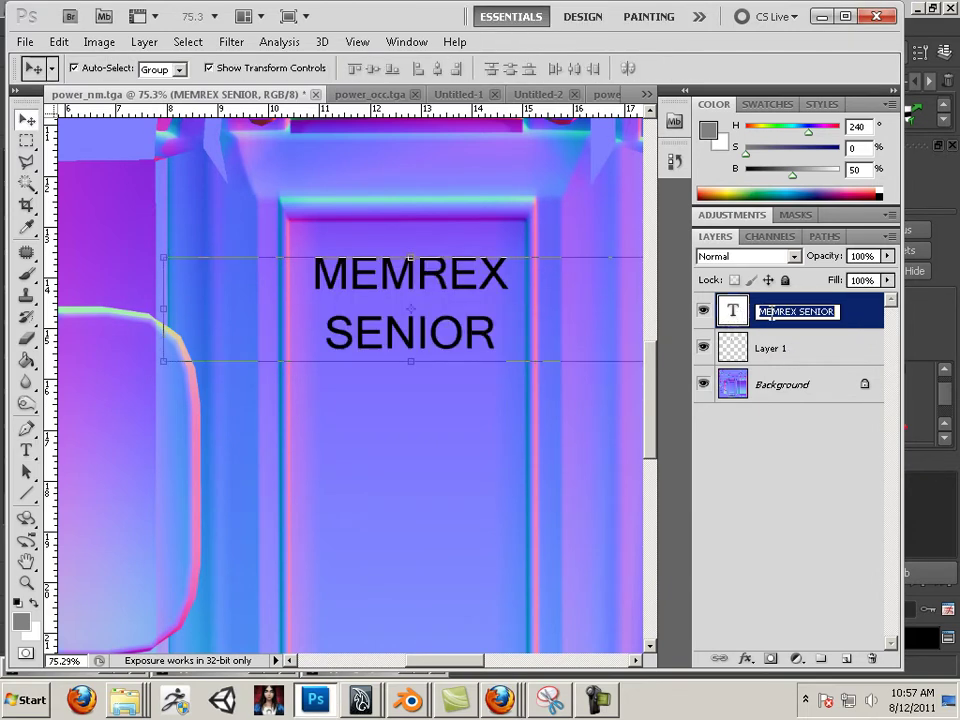
click(868, 318)
double_click(866, 318)
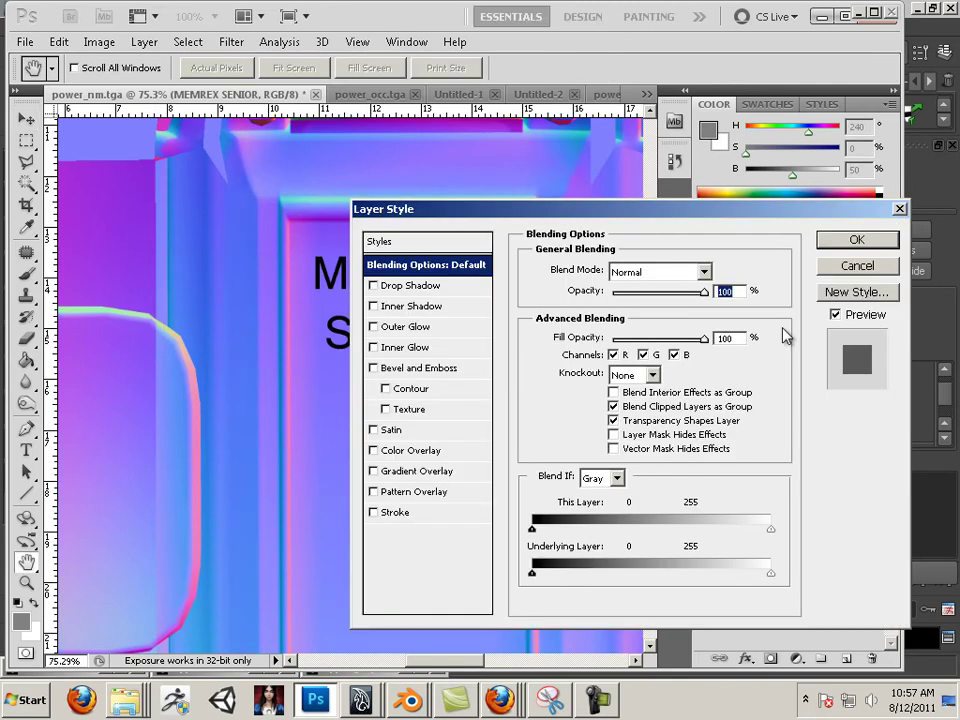
click(373, 368)
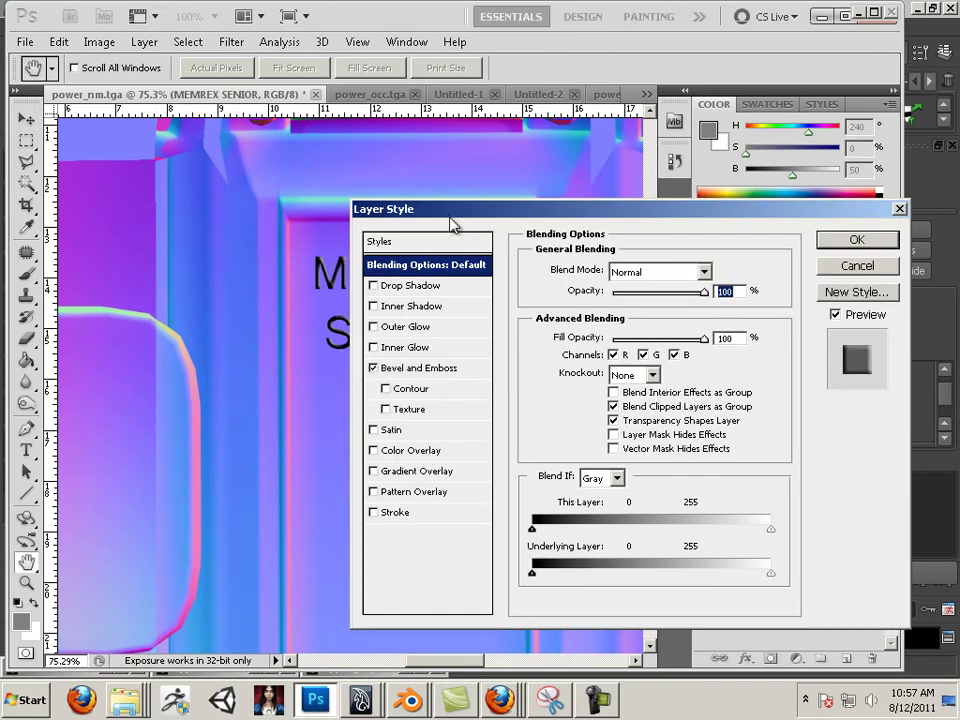
drag(545, 209, 673, 158)
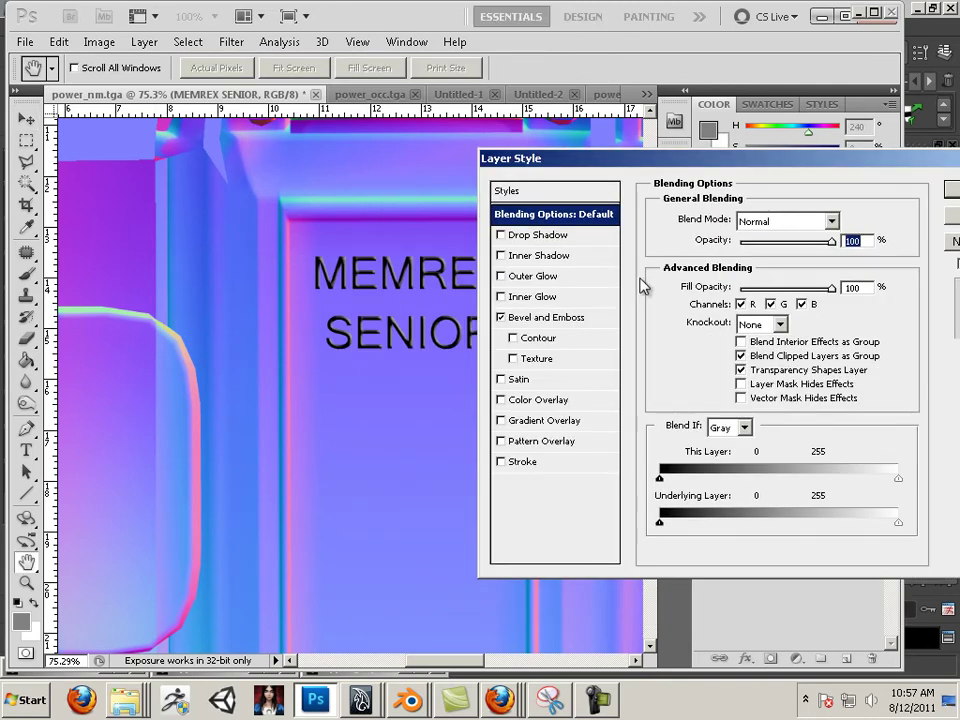
click(565, 318)
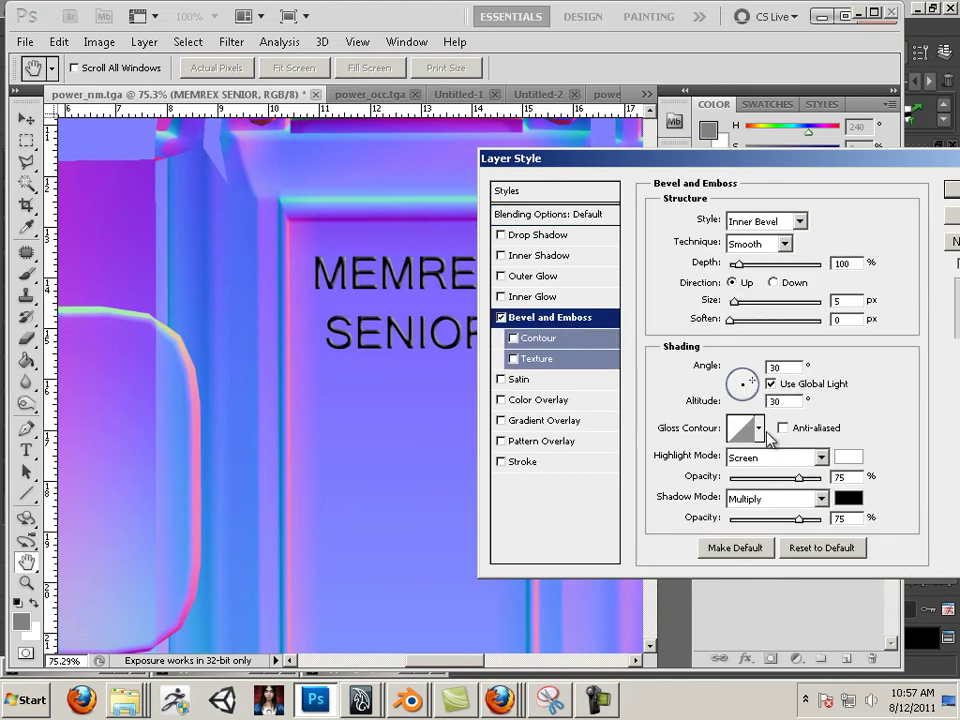
Step: Set the bevel's depth to 215%, light angle to 72° and altitude to 42°, and apply the layer style
drag(739, 265, 749, 266)
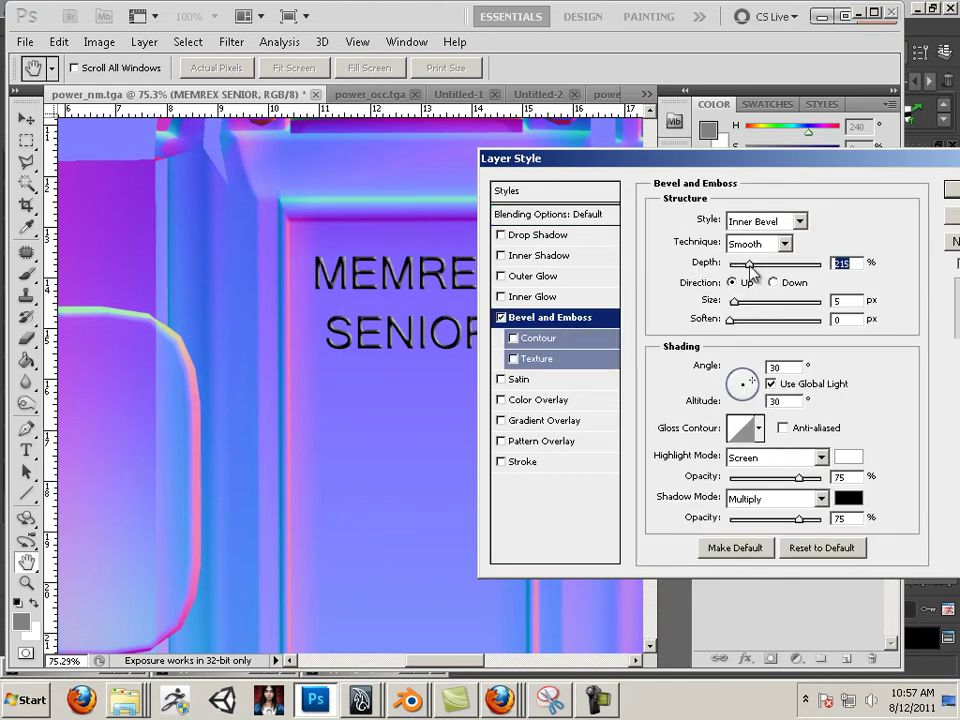
click(744, 378)
drag(741, 378, 748, 384)
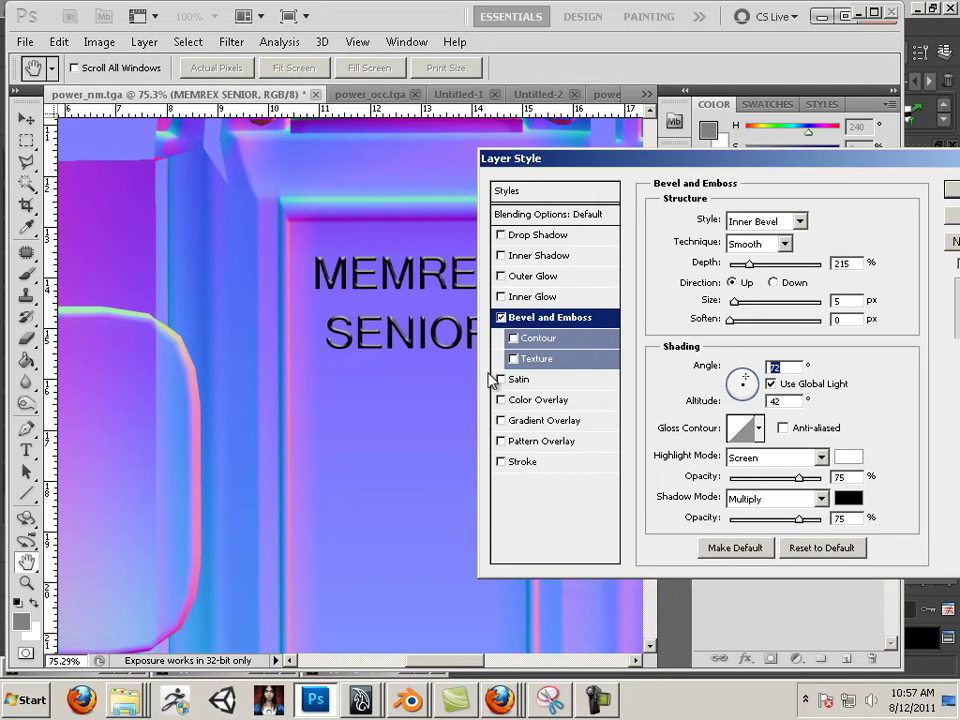
drag(739, 160, 509, 211)
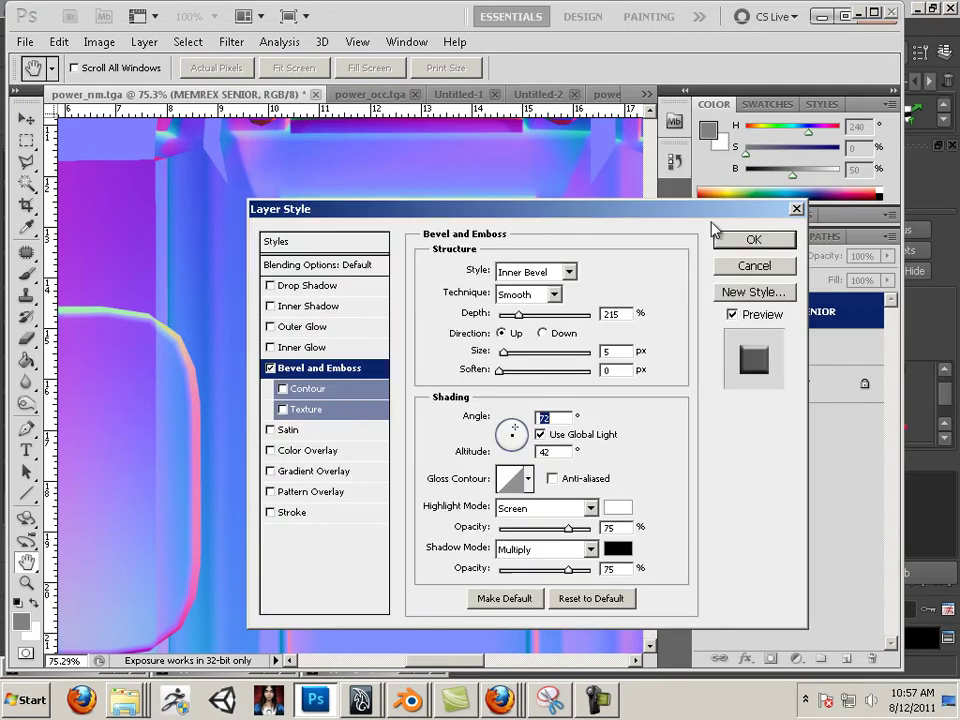
click(750, 241)
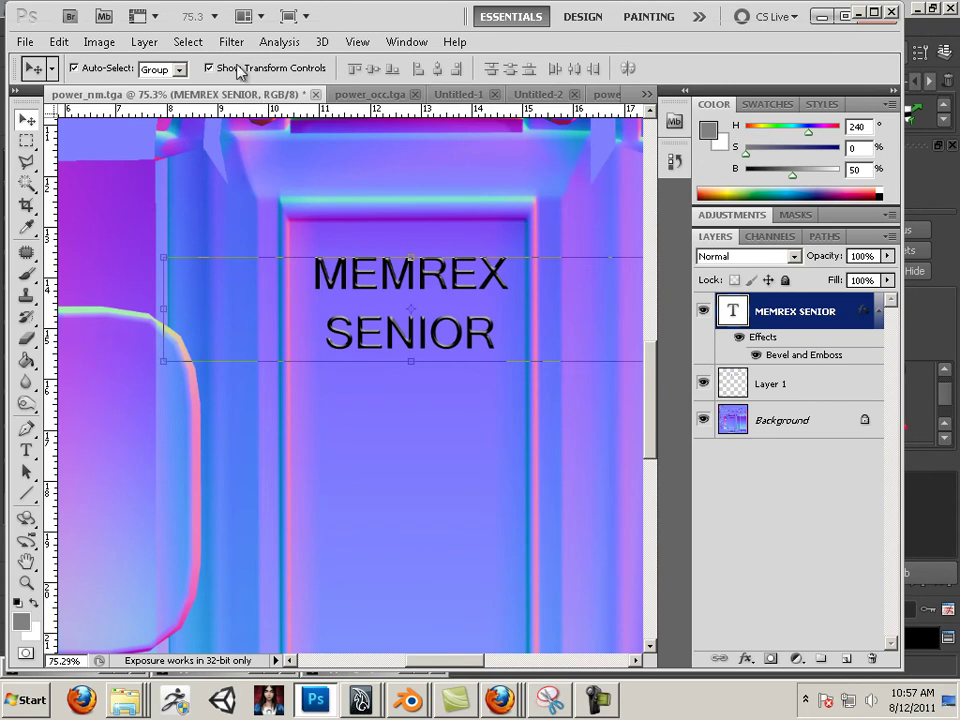
Step: Duplicate the MEMREX SENIOR text layer and hide the original
drag(804, 313, 846, 658)
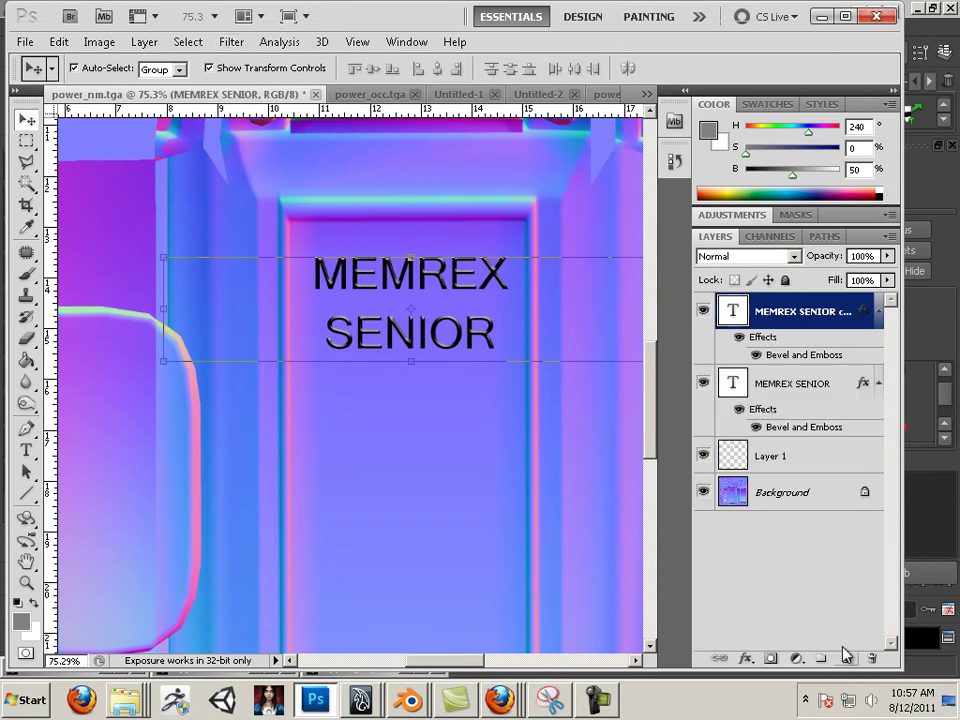
click(703, 383)
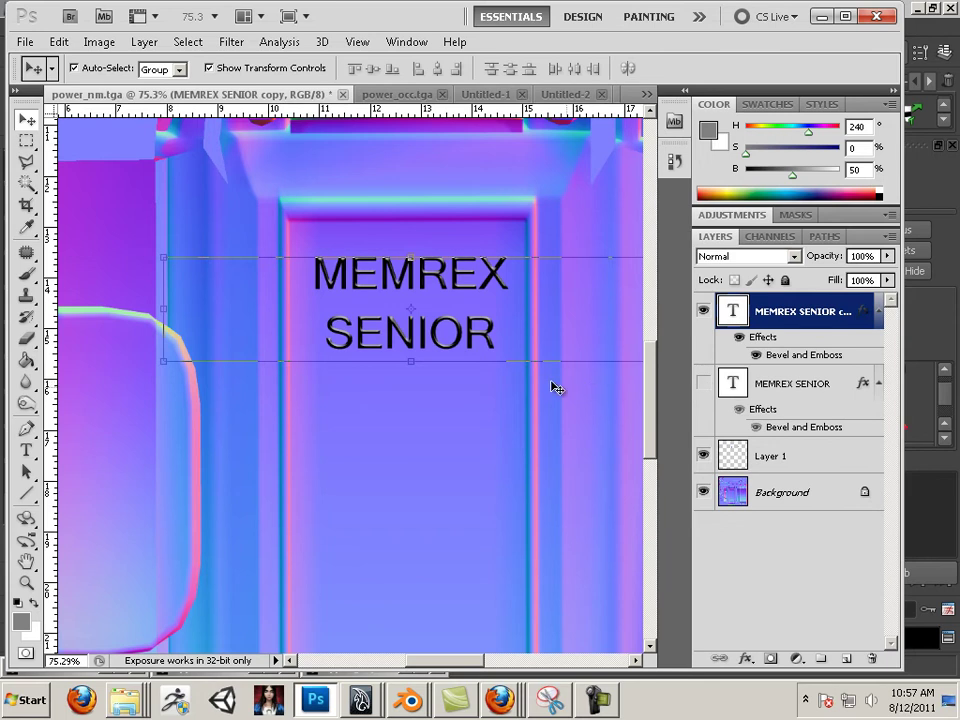
Step: Flip the copied text both ways by scaling its width and height to about -98.39%, and apply the transformation
drag(153, 245, 479, 333)
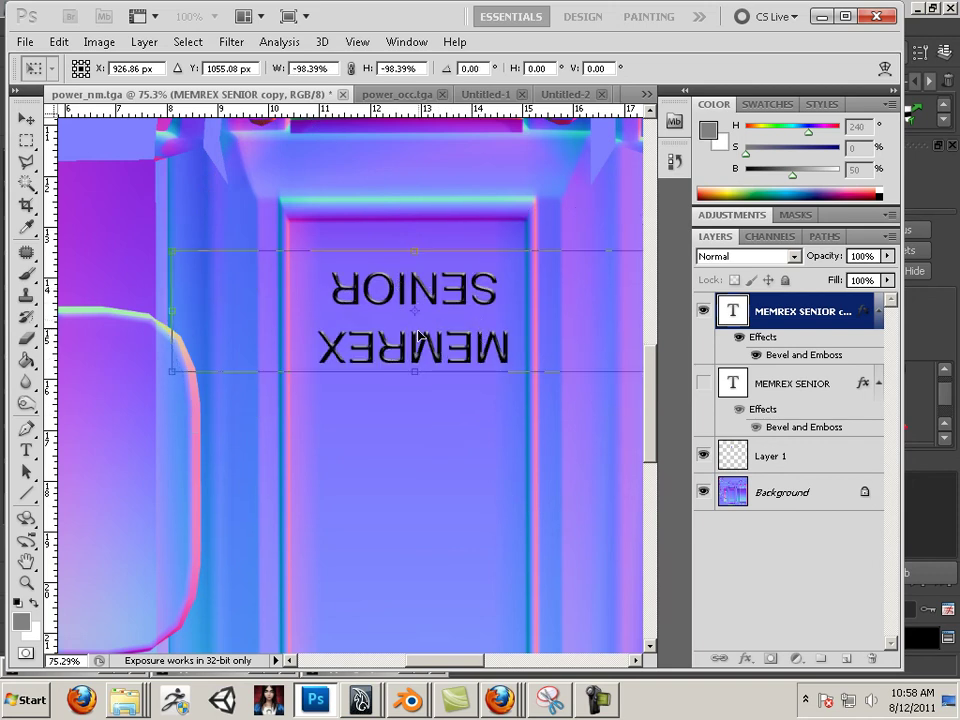
scroll(420, 290, down, 1)
scroll(418, 336, down, 4)
scroll(428, 361, up, 1)
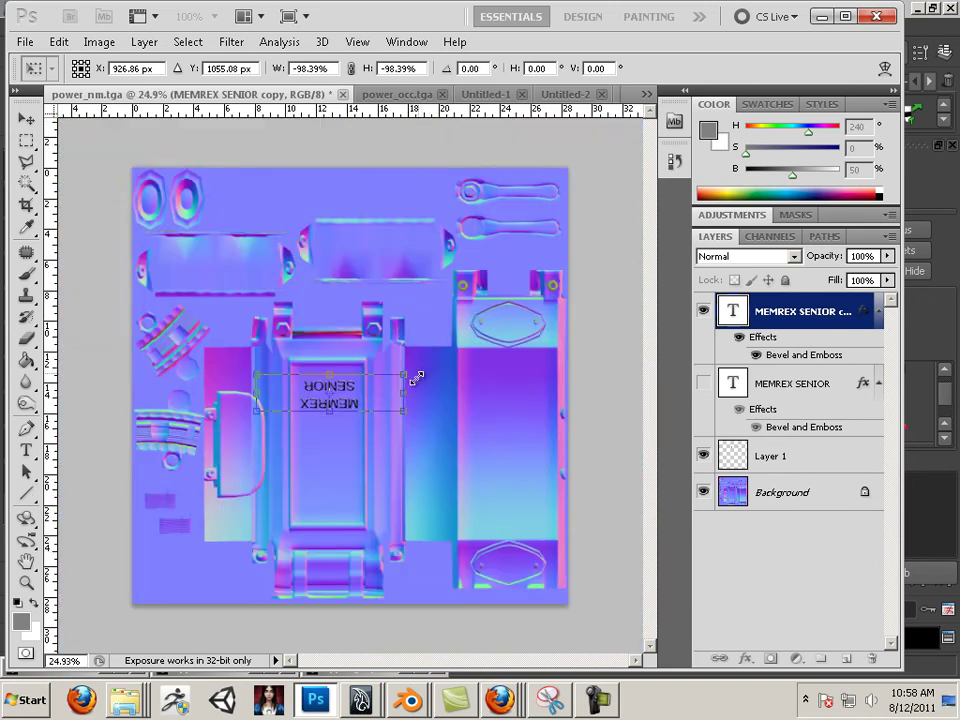
scroll(314, 482, up, 5)
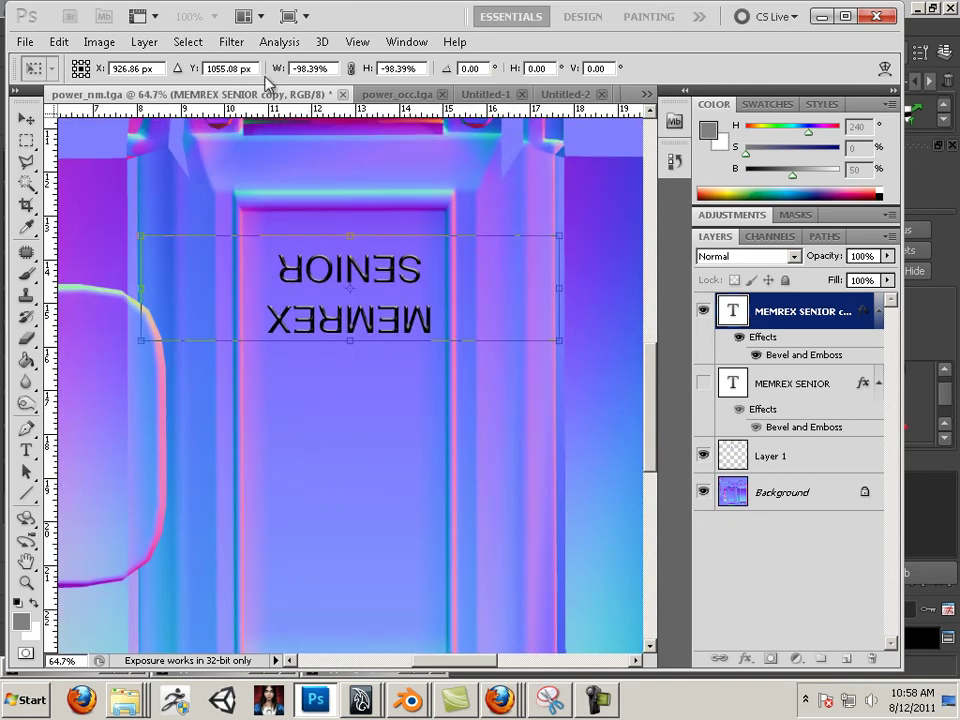
click(232, 42)
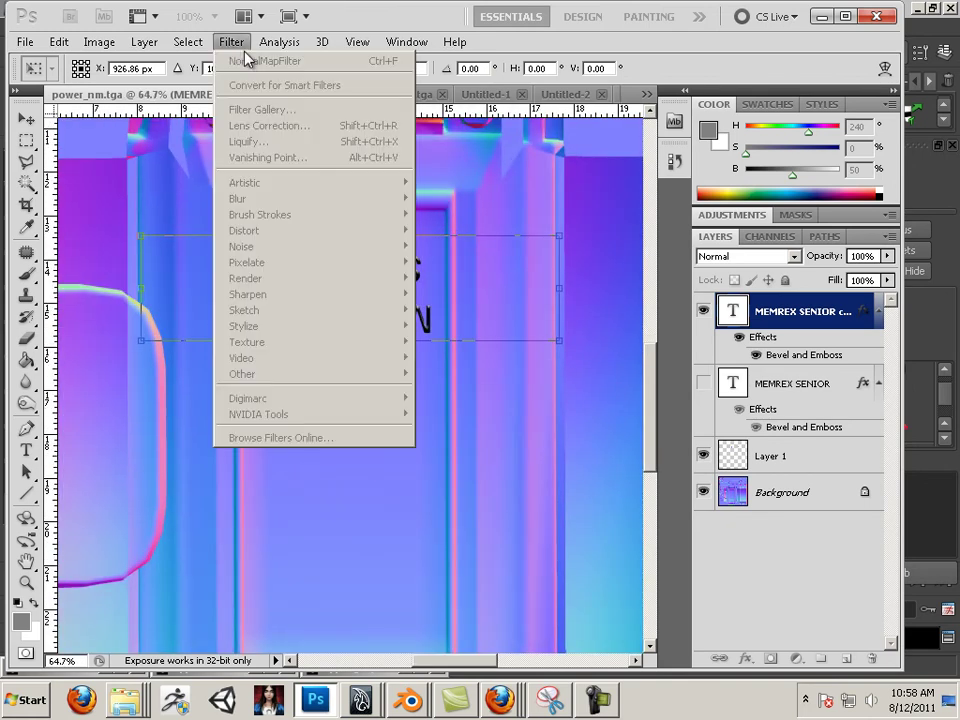
click(24, 117)
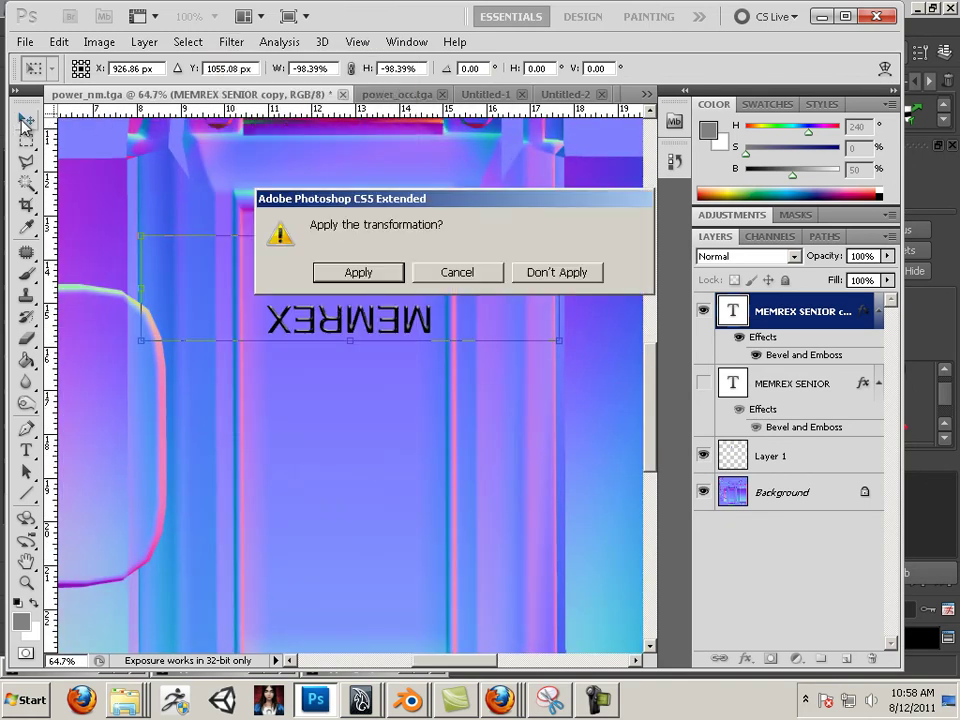
click(358, 272)
Step: Rasterize the flipped text copy and apply the NVIDIA NormalMapFilter with Using Multiple Layers enabled
click(230, 42)
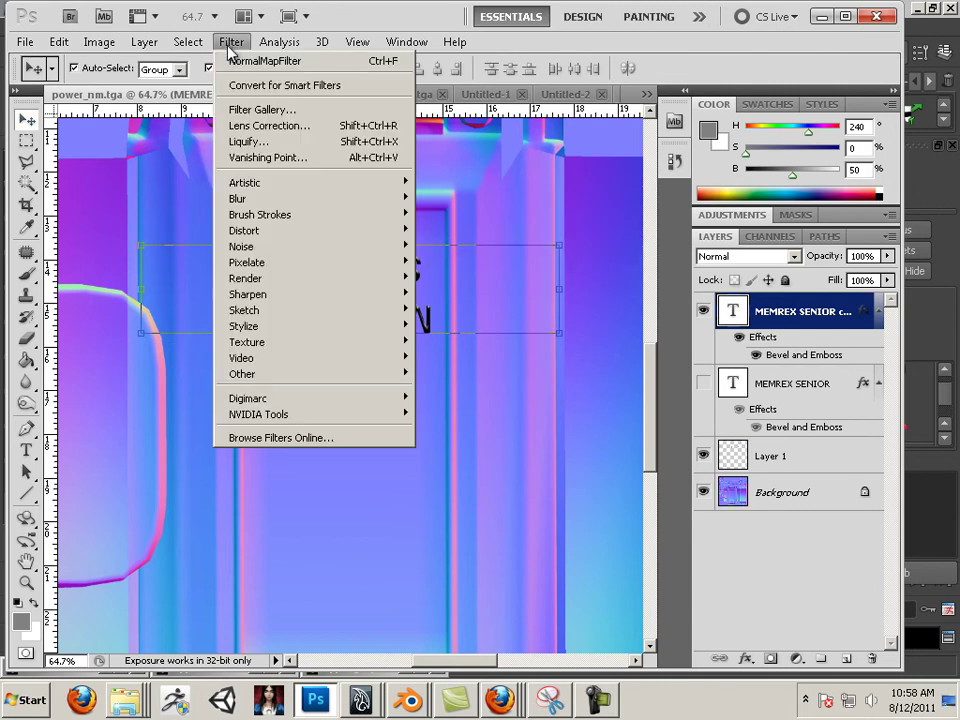
mouse_move(305, 416)
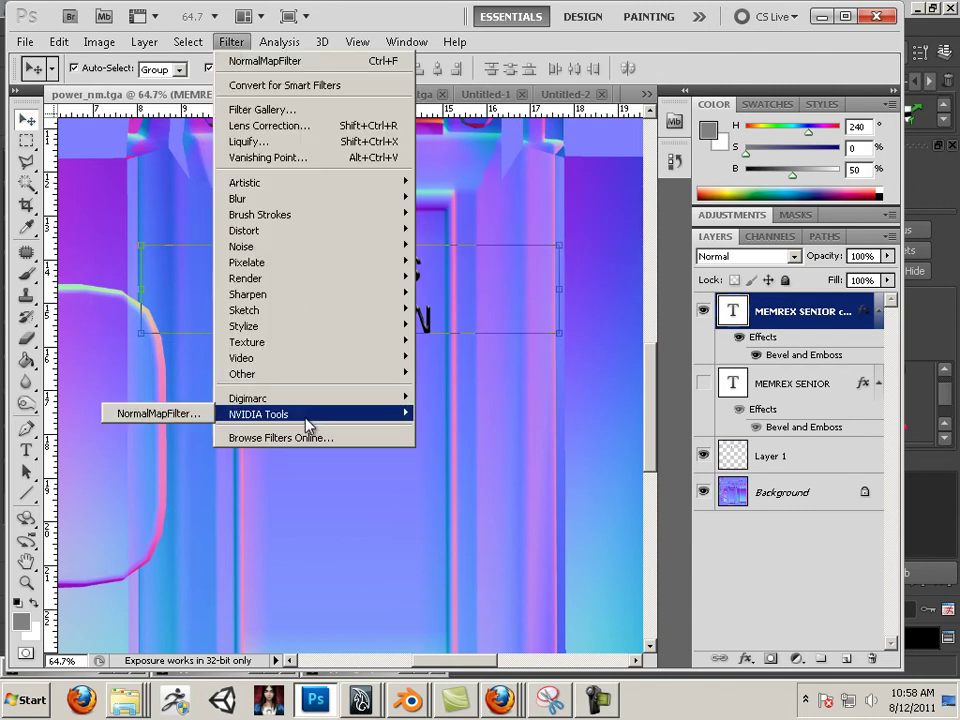
click(192, 416)
click(379, 284)
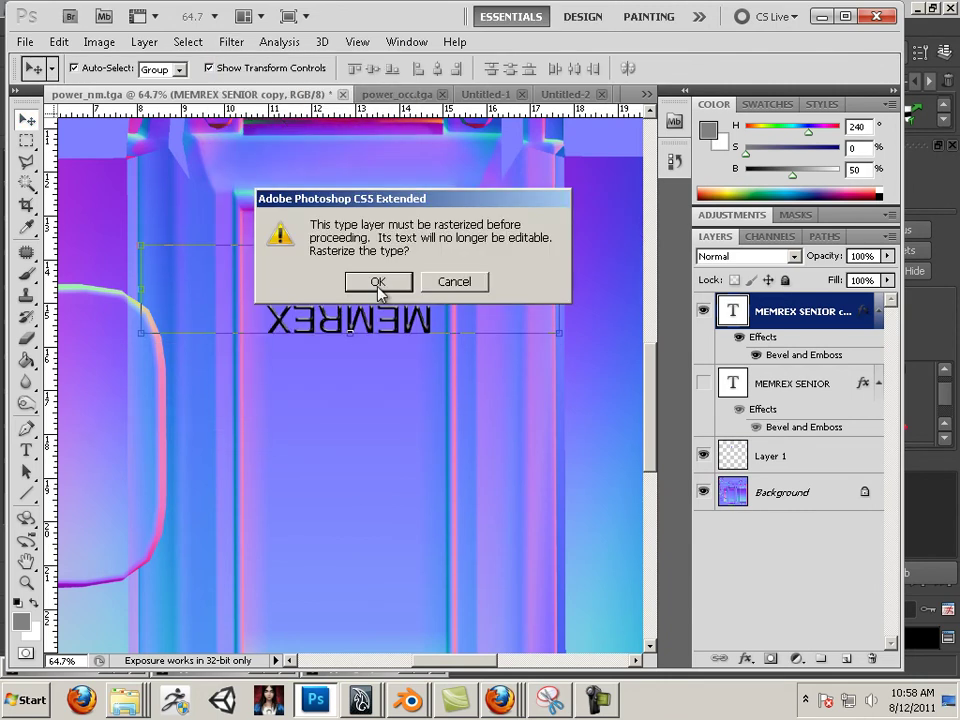
click(378, 284)
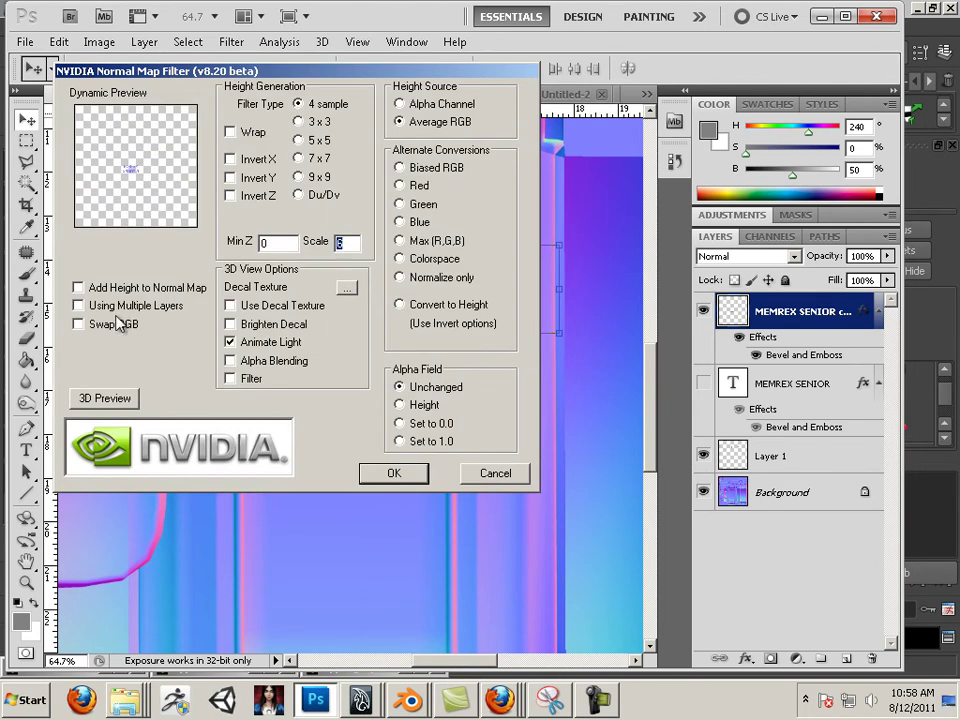
click(78, 305)
click(393, 473)
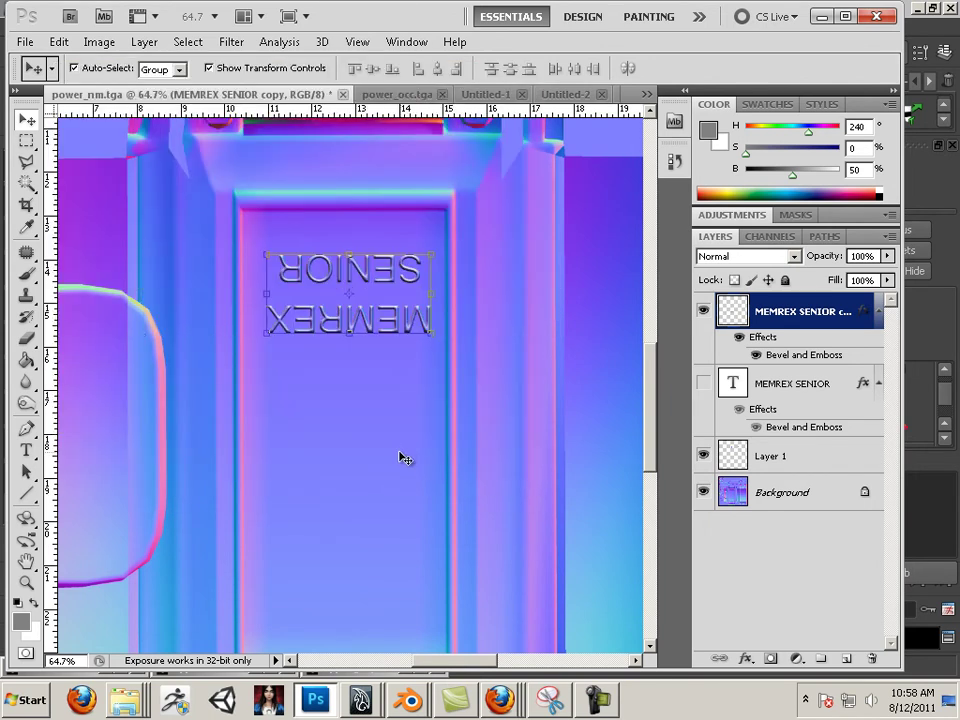
Step: Move the flipped lettering to the lower end of the recessed door panel
scroll(398, 452, down, 5)
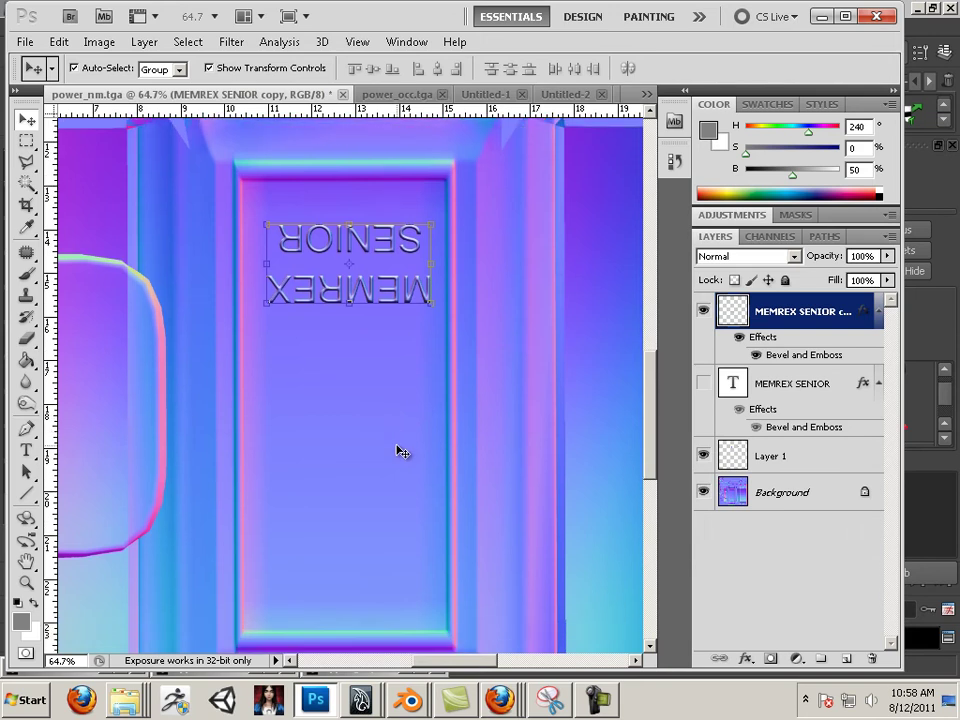
drag(385, 195, 395, 380)
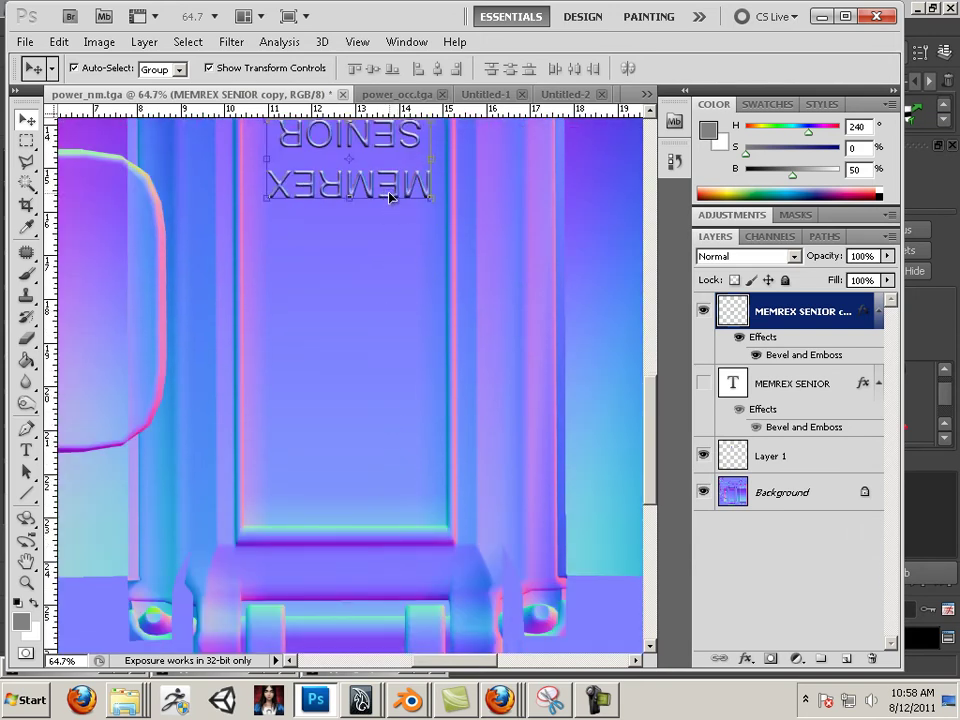
drag(395, 200, 388, 492)
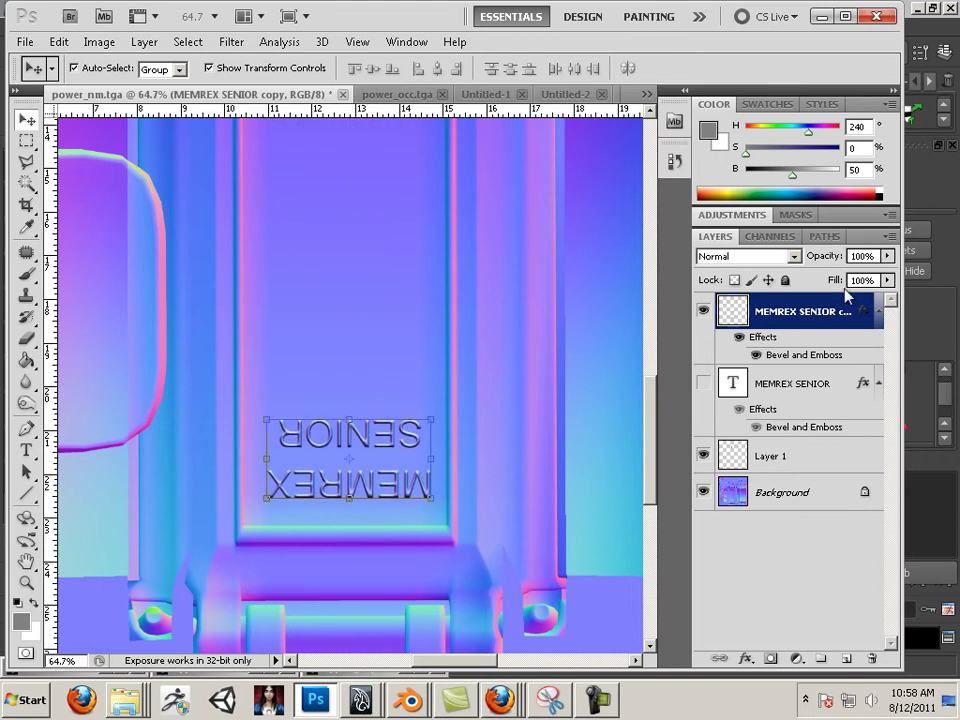
Step: Set the lettering layer's blend mode to Overlay and exclude the blue channel from its blending
click(793, 256)
click(755, 235)
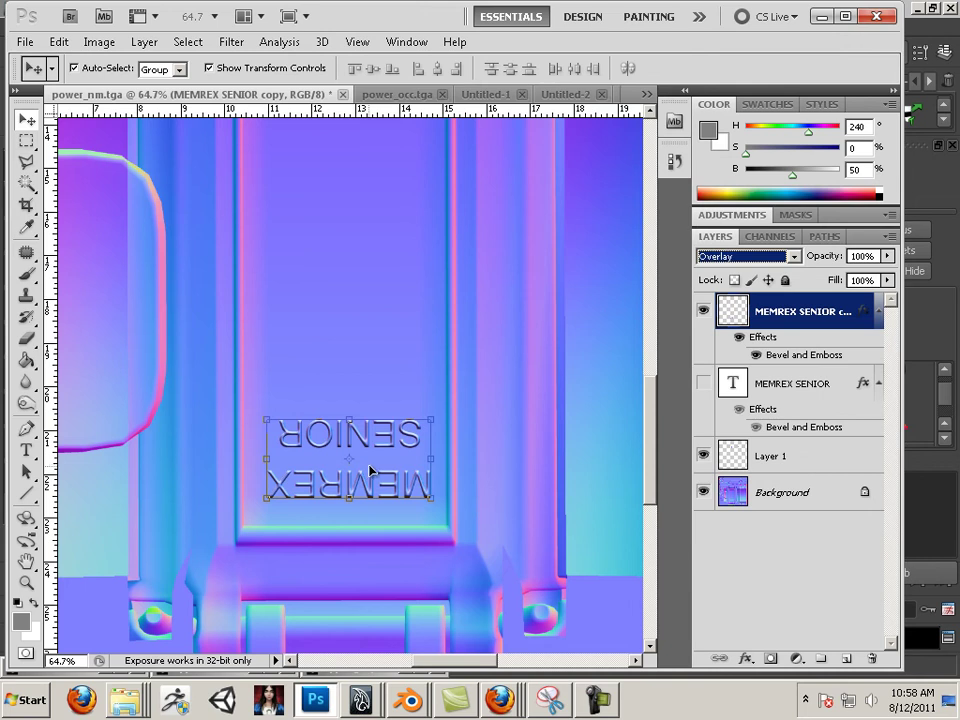
double_click(840, 306)
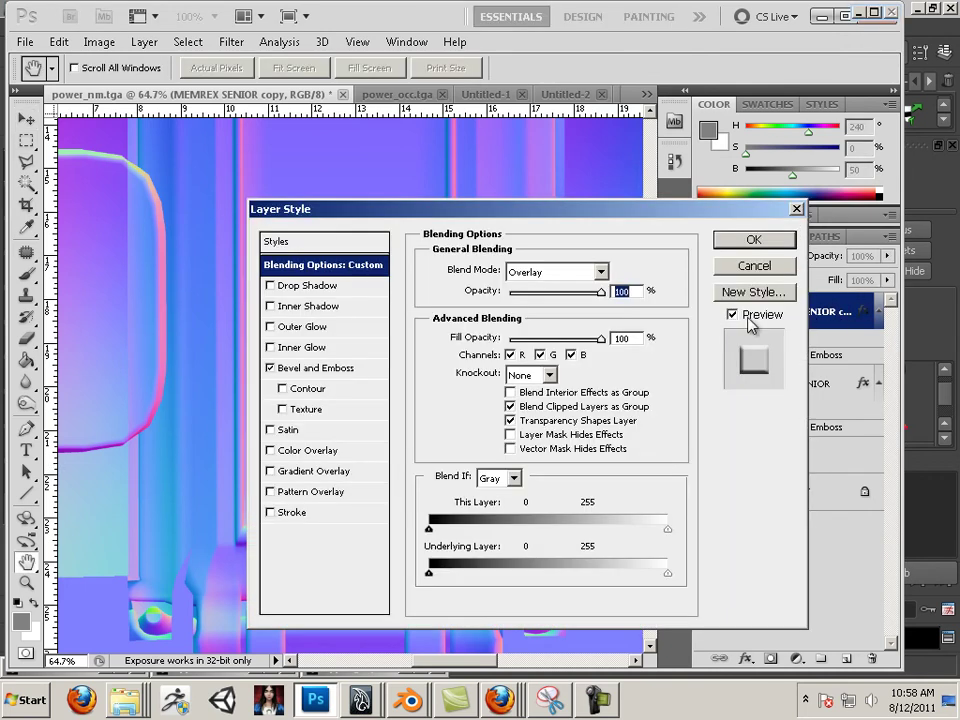
click(571, 355)
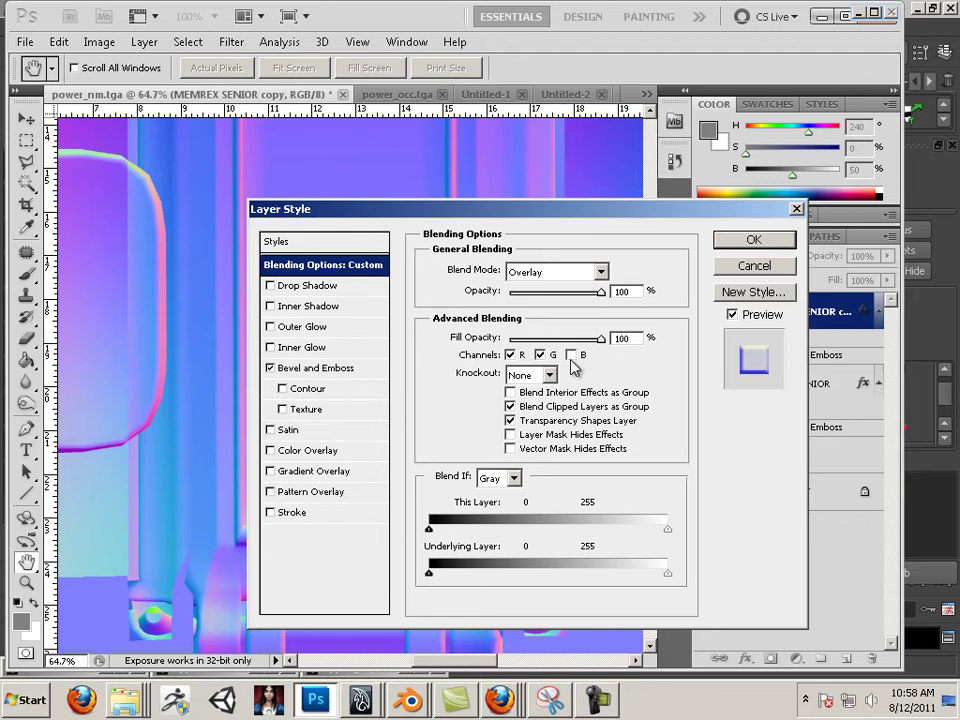
click(752, 241)
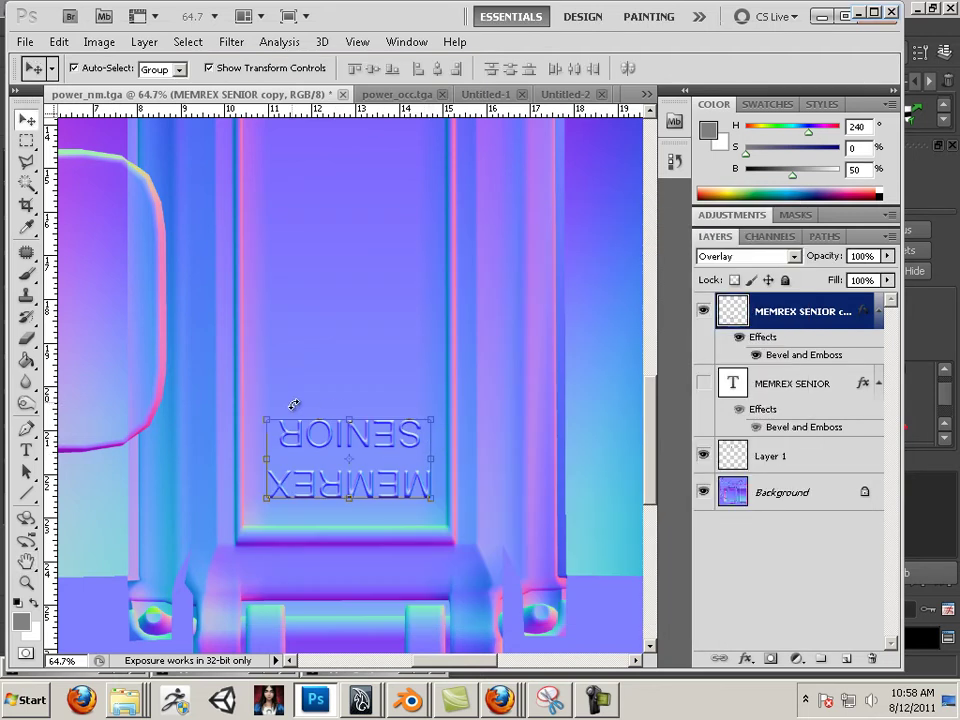
Step: Save the normal map as a Targa copy over power_nm_detail.tga at 24 bits/pixel
click(25, 42)
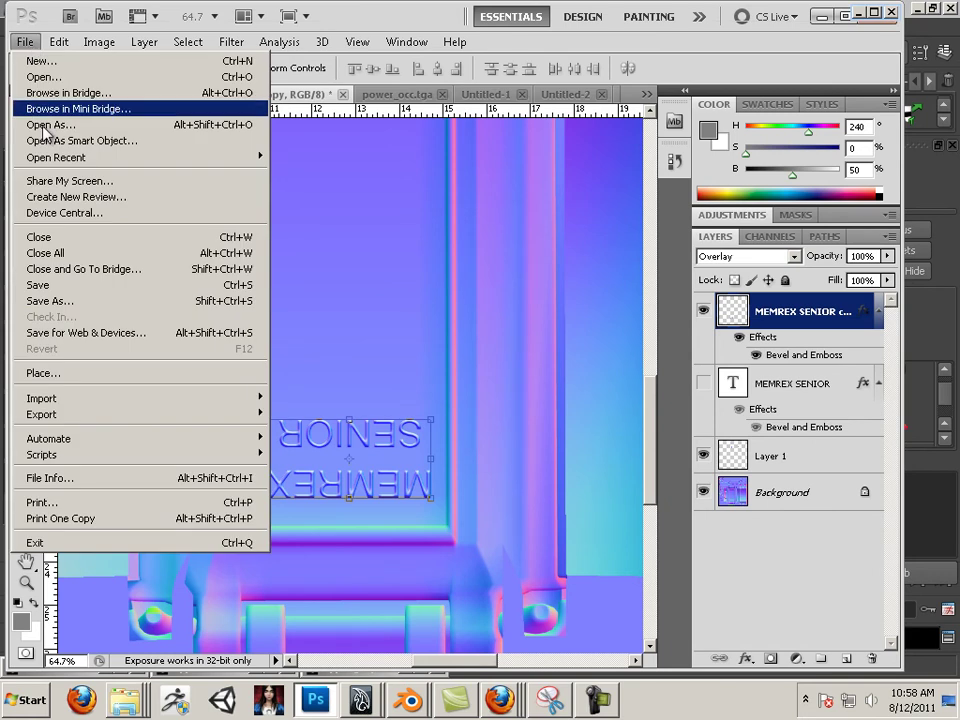
click(60, 300)
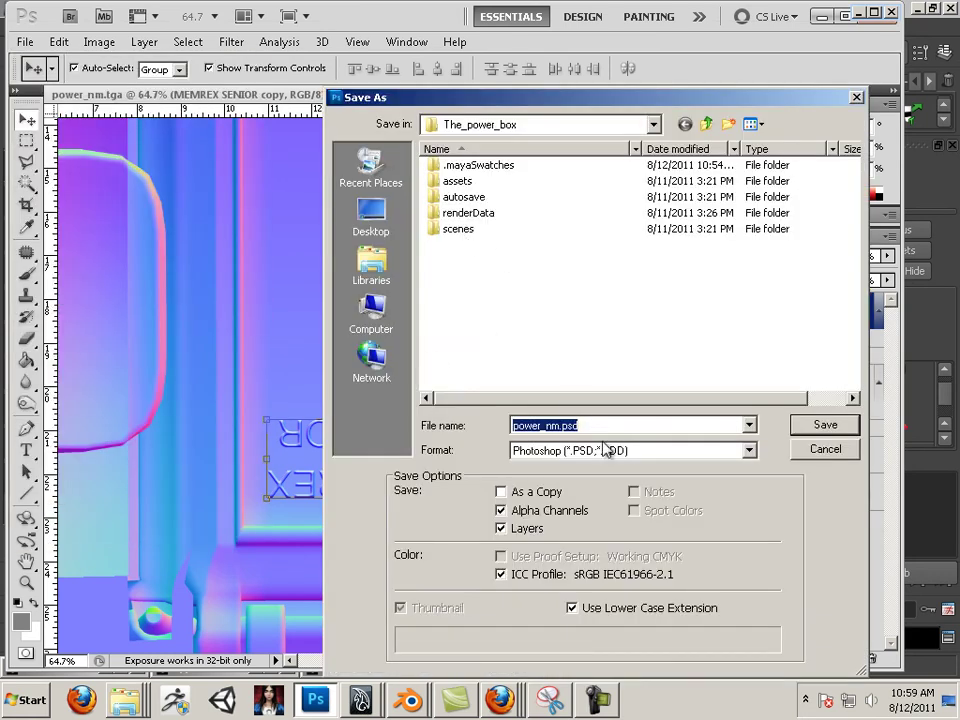
click(553, 450)
click(638, 700)
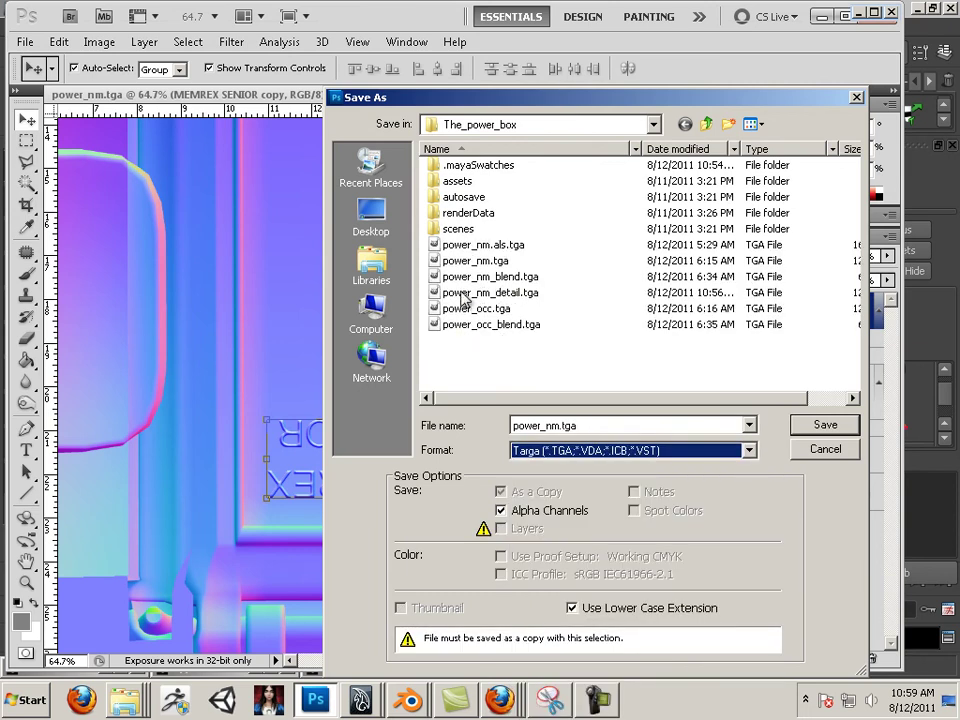
click(470, 294)
click(822, 425)
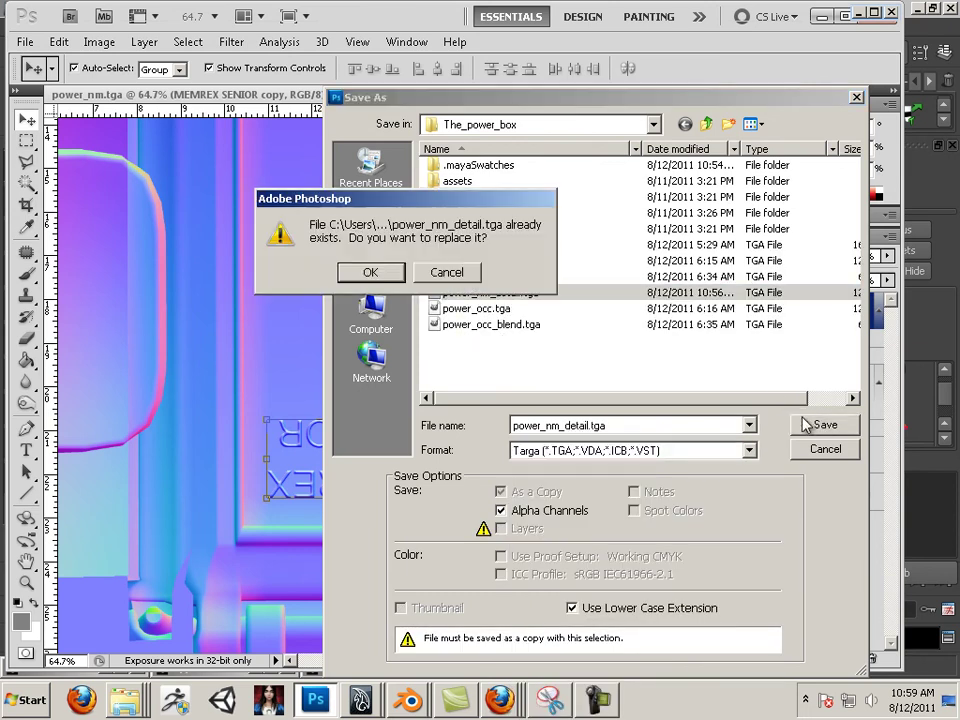
click(385, 272)
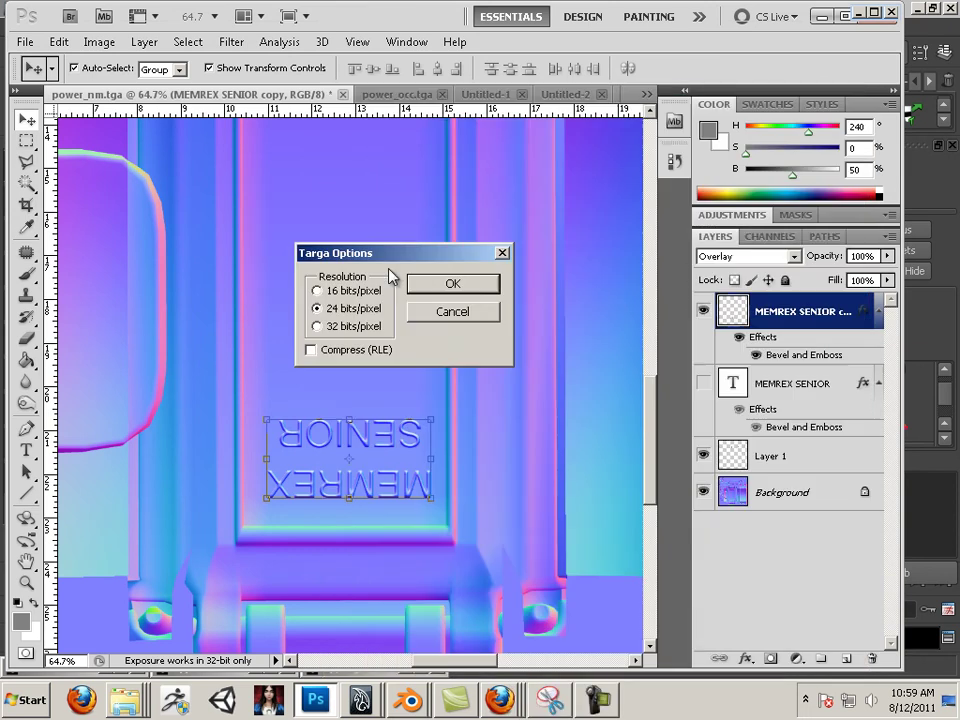
click(452, 285)
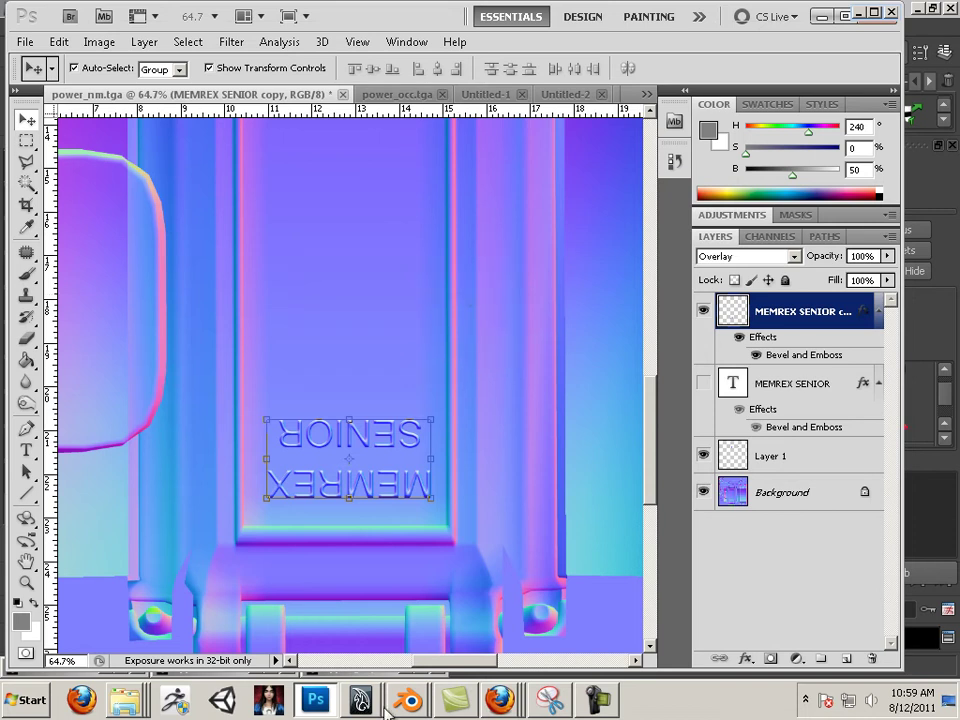
Step: Switch to Maya and examine the embossed lettering on the power box panel up close and from farther away
mouse_move(358, 700)
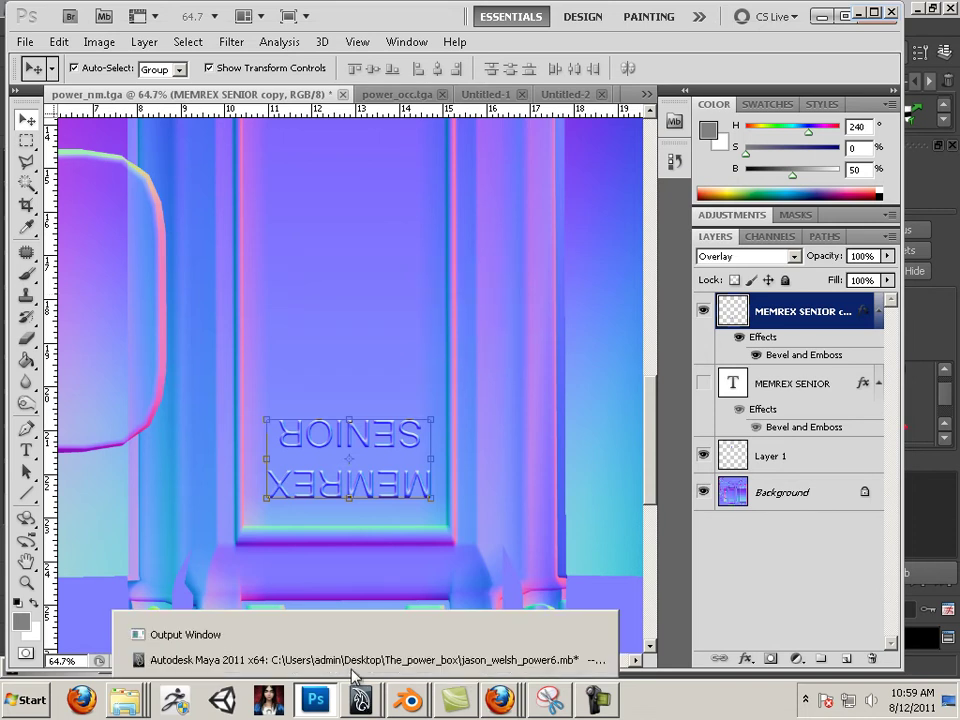
click(355, 664)
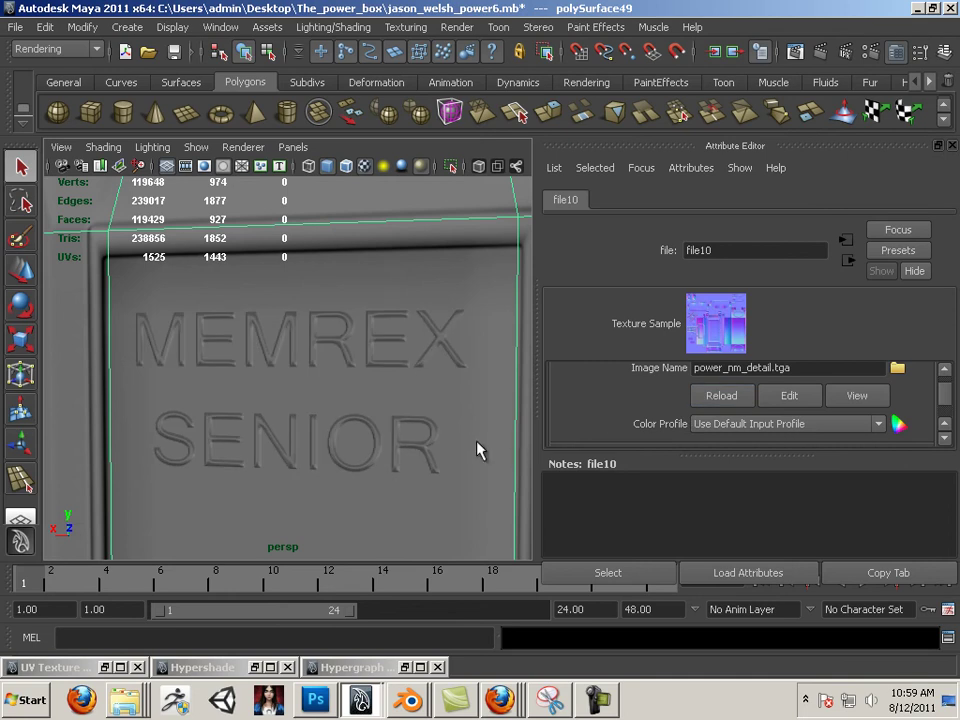
scroll(302, 446, down, 10)
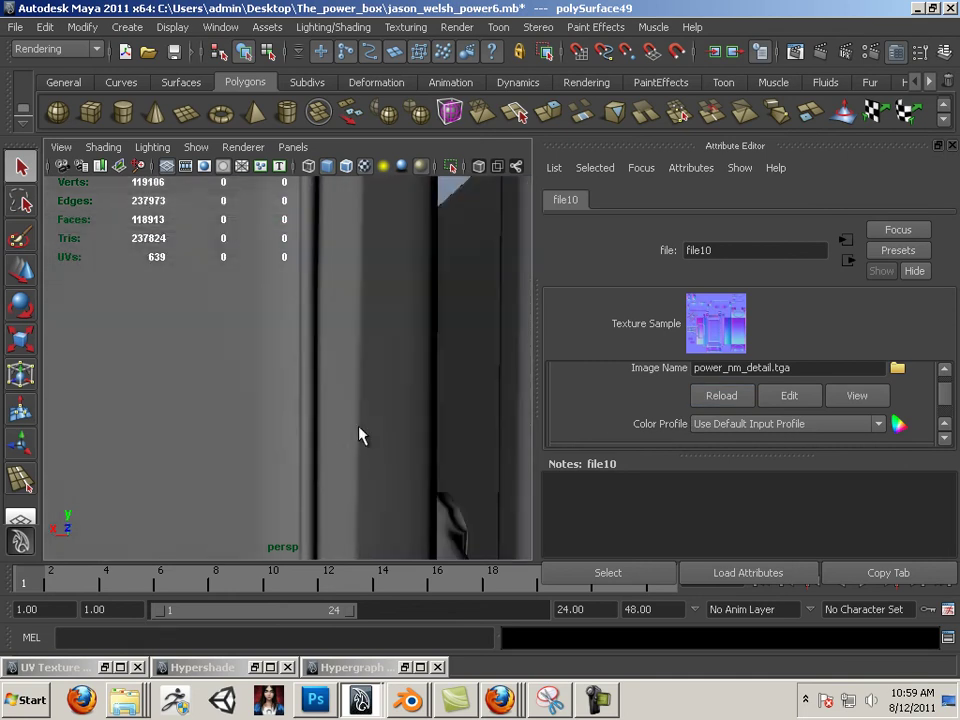
key(f)
scroll(300, 437, up, 10)
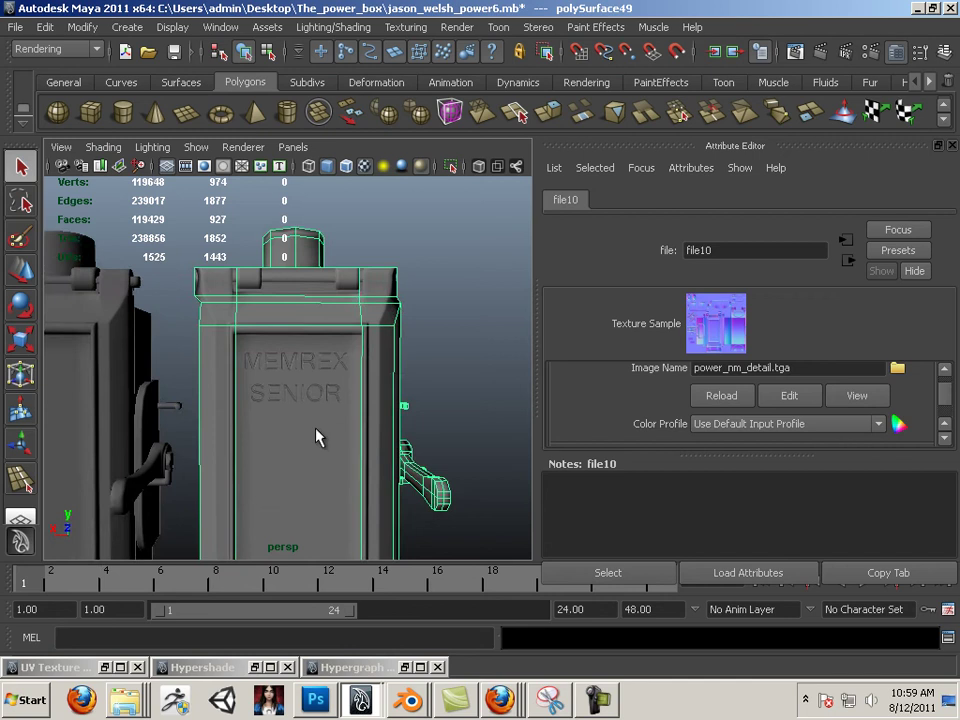
scroll(329, 437, up, 5)
scroll(329, 437, down, 3)
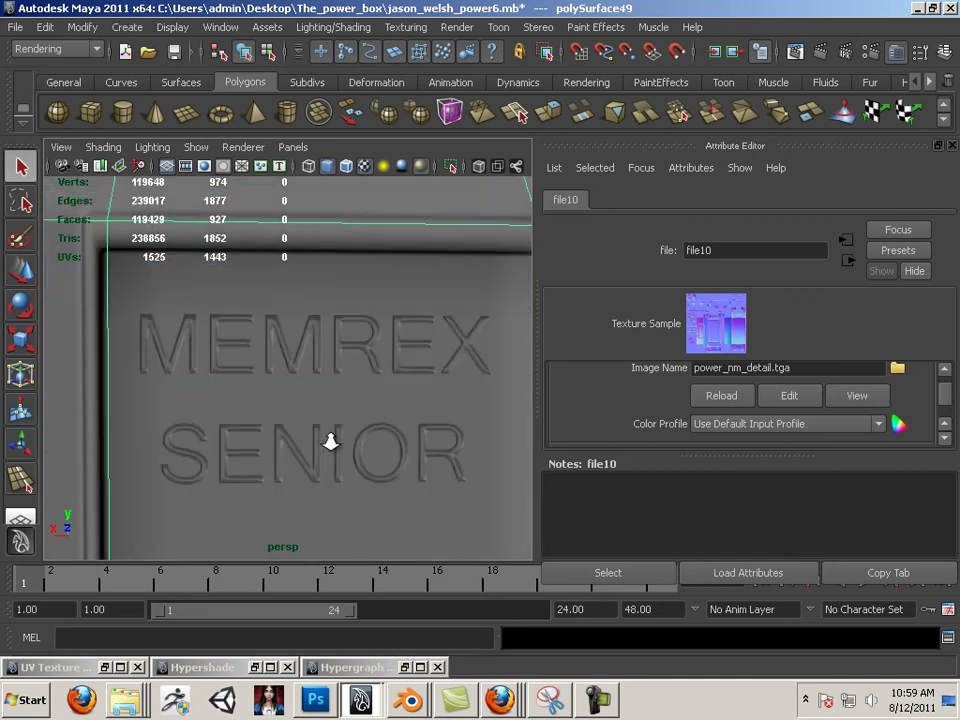
scroll(327, 442, down, 2)
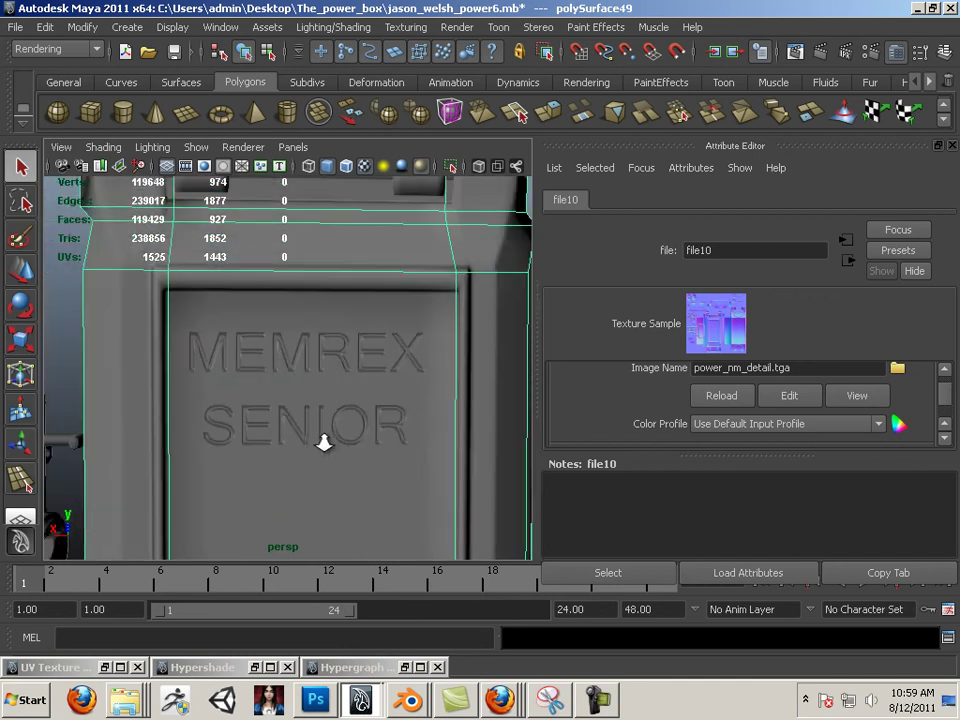
Step: Switch to Photoshop, shift the lettering slightly right within the recessed panel, and check the Flickr old power box photo in Firefox
click(330, 697)
drag(405, 491, 410, 492)
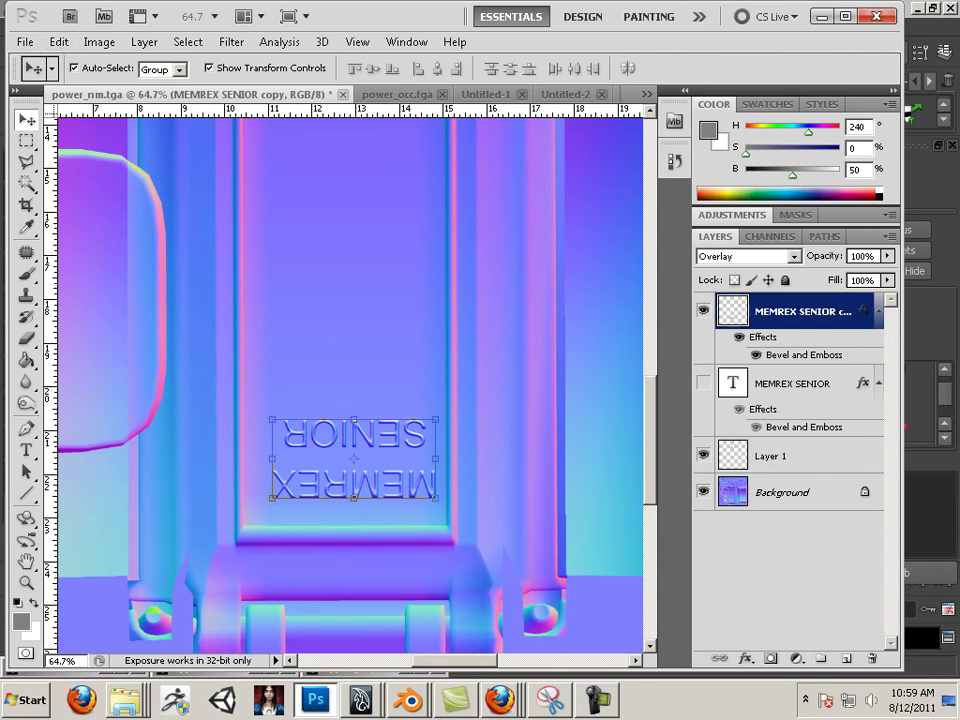
click(499, 699)
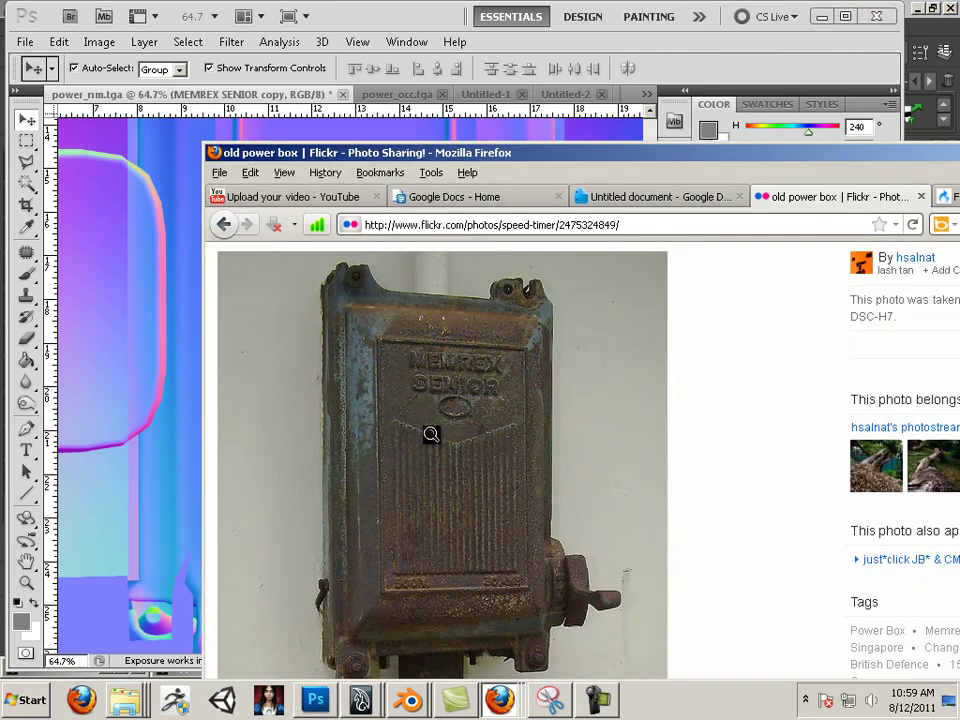
drag(476, 160, 953, 365)
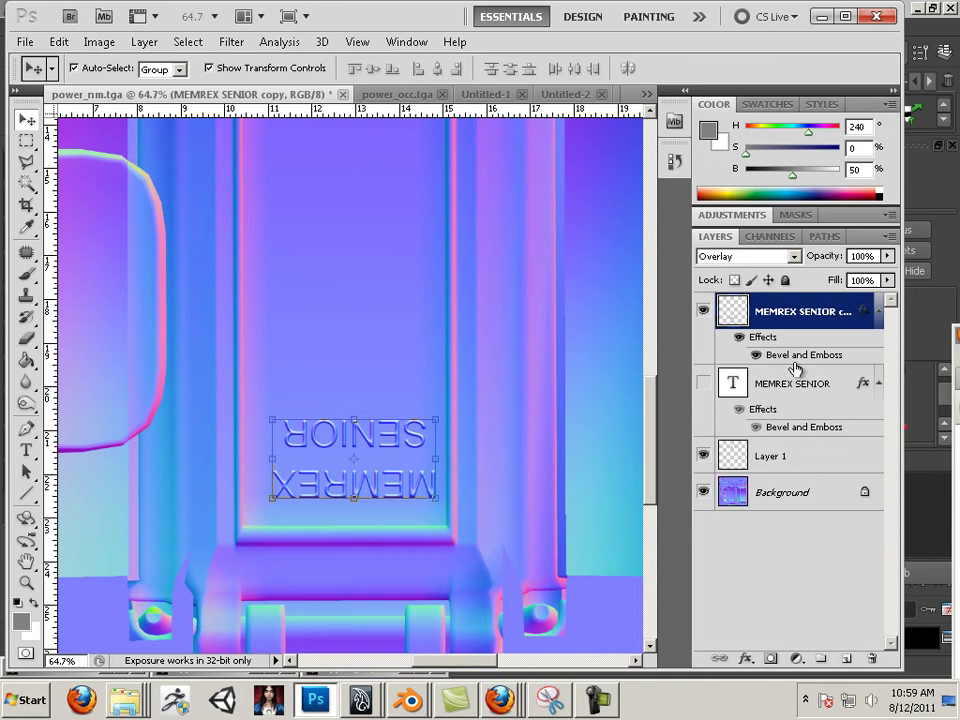
Step: Add a new layer above the lettering and set the foreground color to black
click(846, 659)
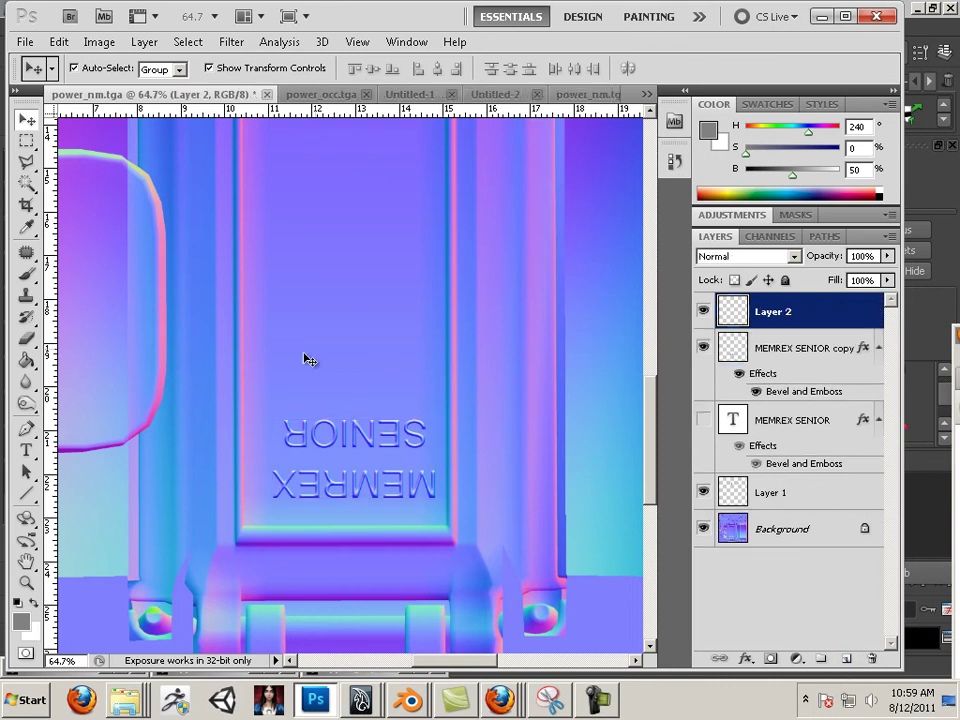
scroll(447, 396, up, 3)
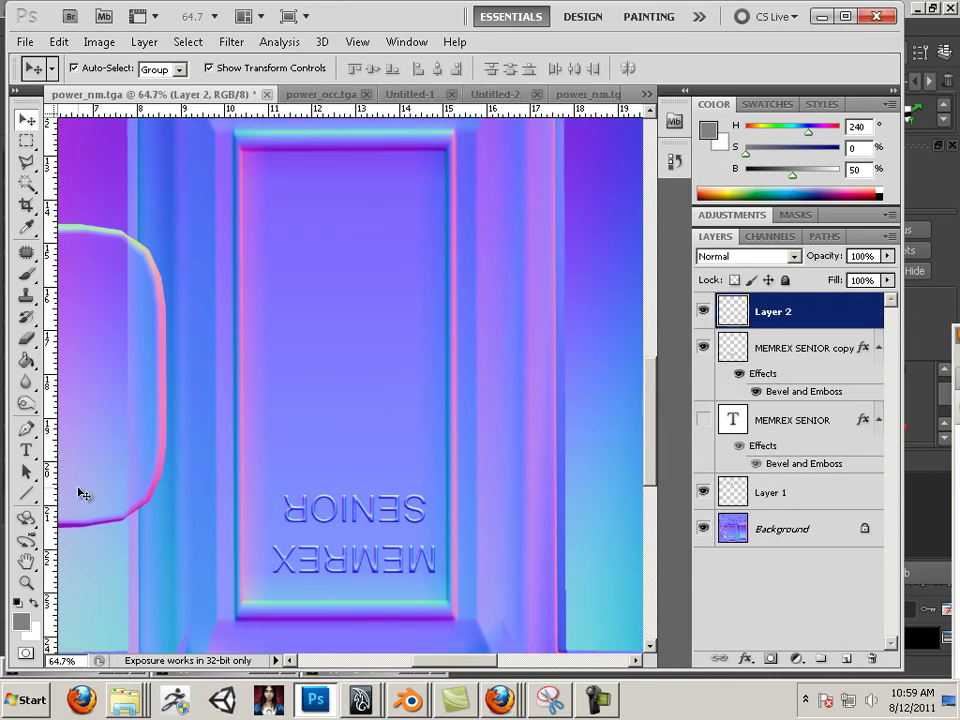
click(20, 620)
drag(319, 367, 237, 404)
click(667, 152)
key(v)
Step: Draw a black 10 px vertical line with the Line tool inside the recessed panel, near its left edge above the lettering
click(26, 493)
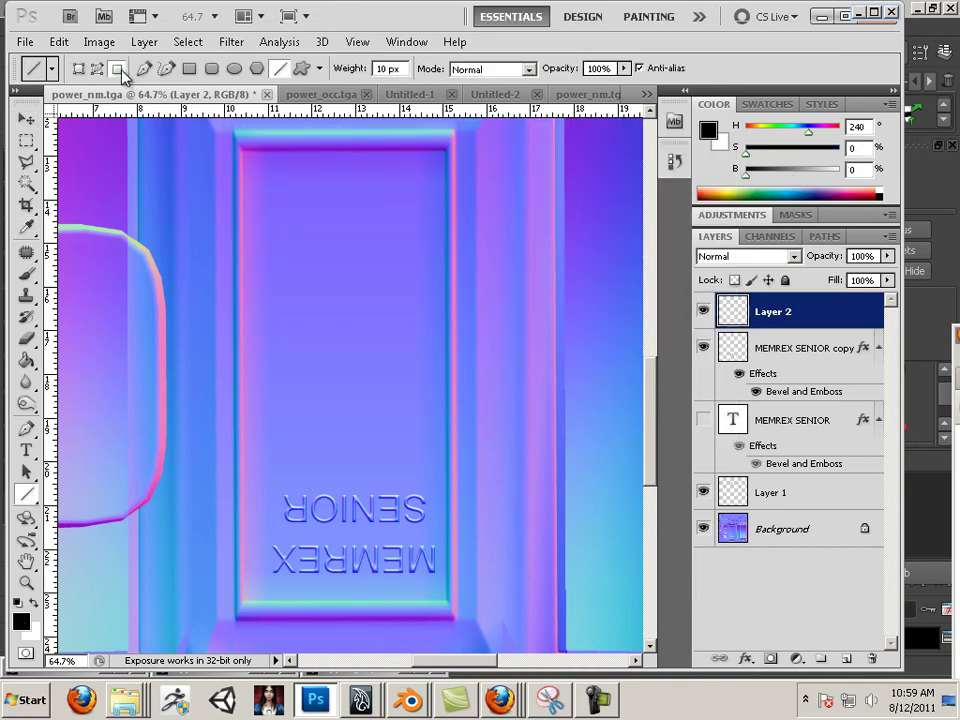
click(319, 69)
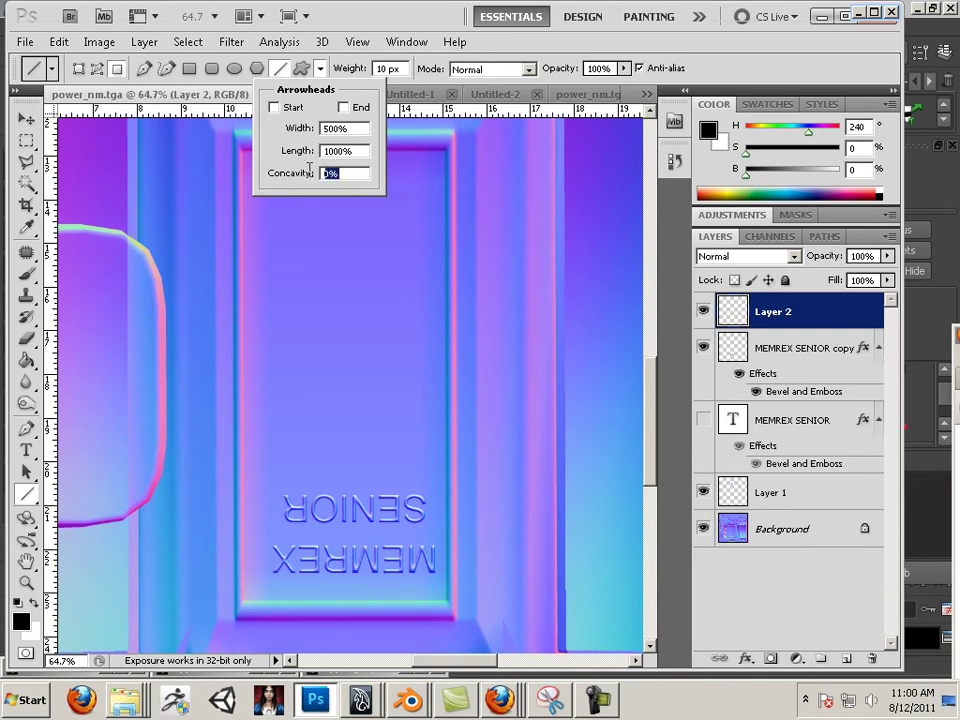
text(1)
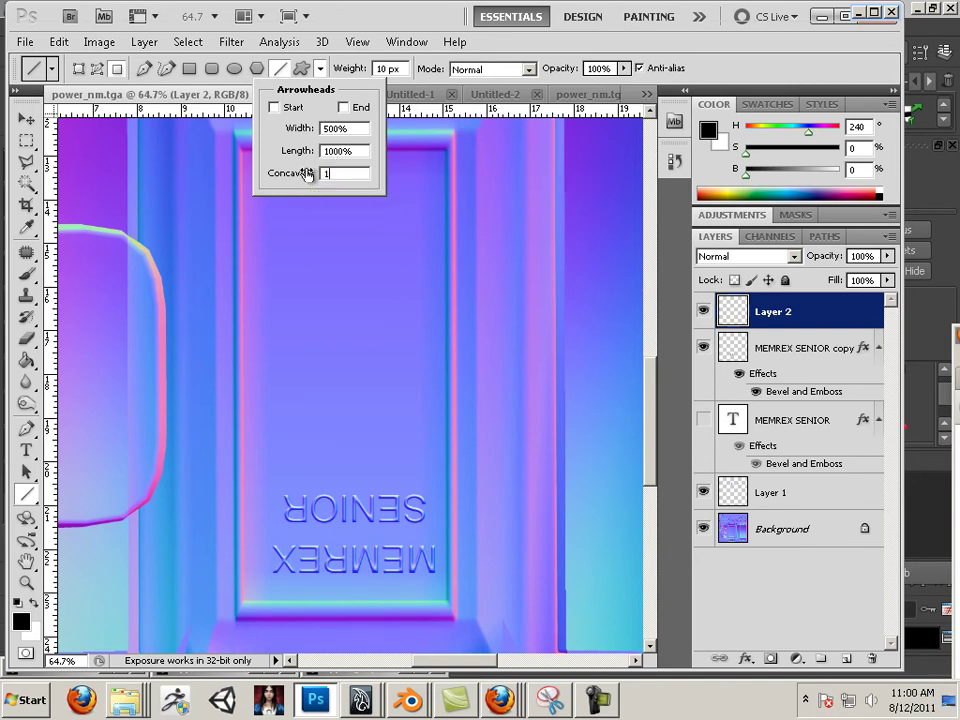
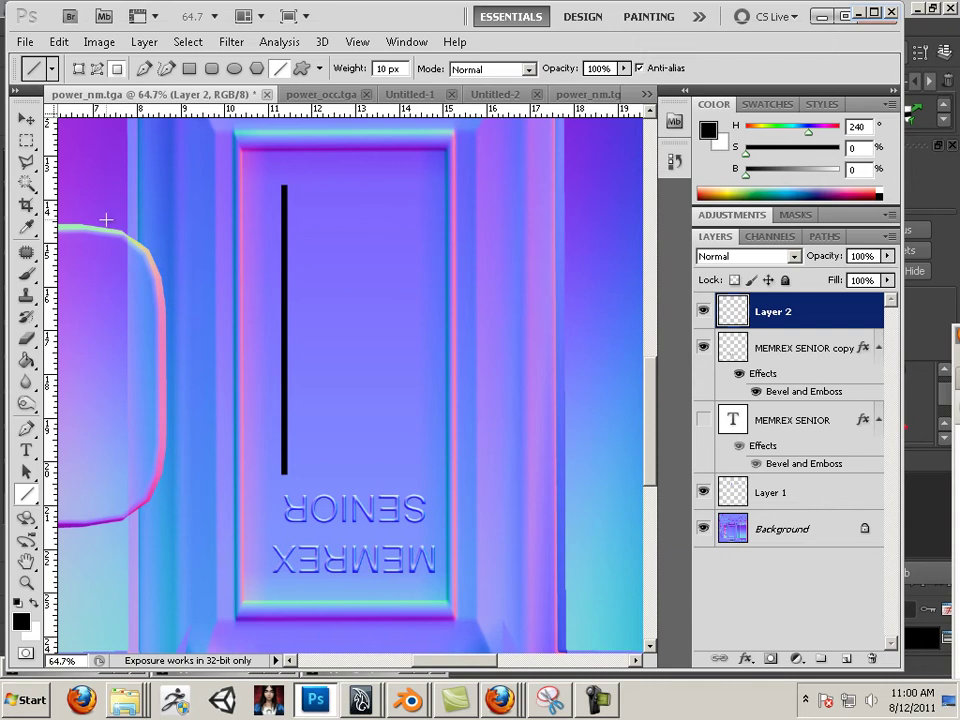
Step: Duplicate the vertical line twice to the right and nudge the second copy left to even out the spacing
click(25, 118)
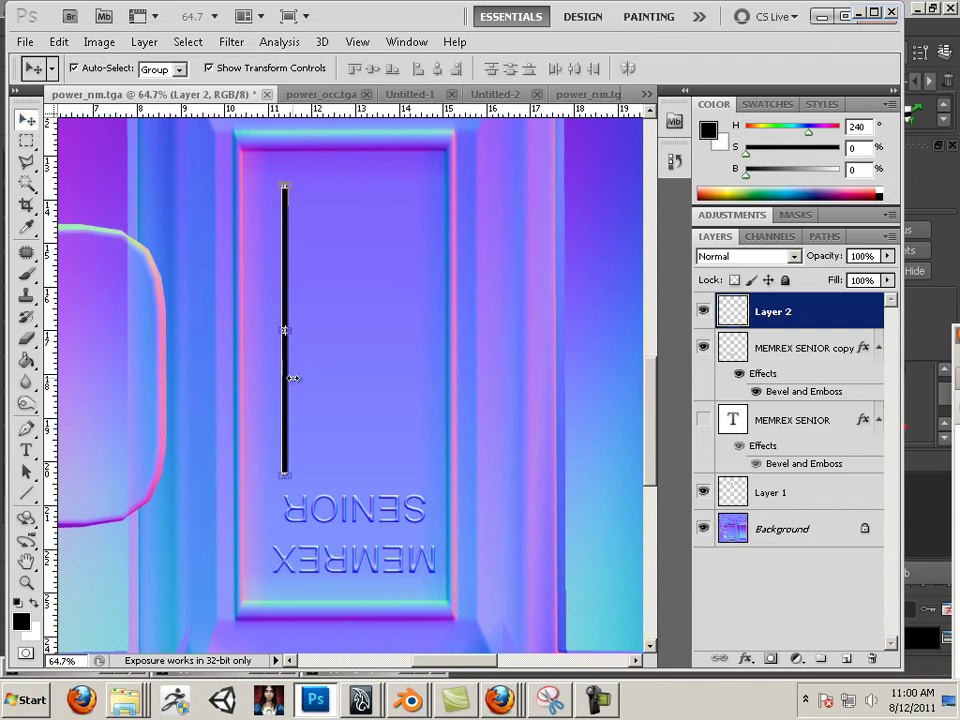
drag(285, 387, 317, 385)
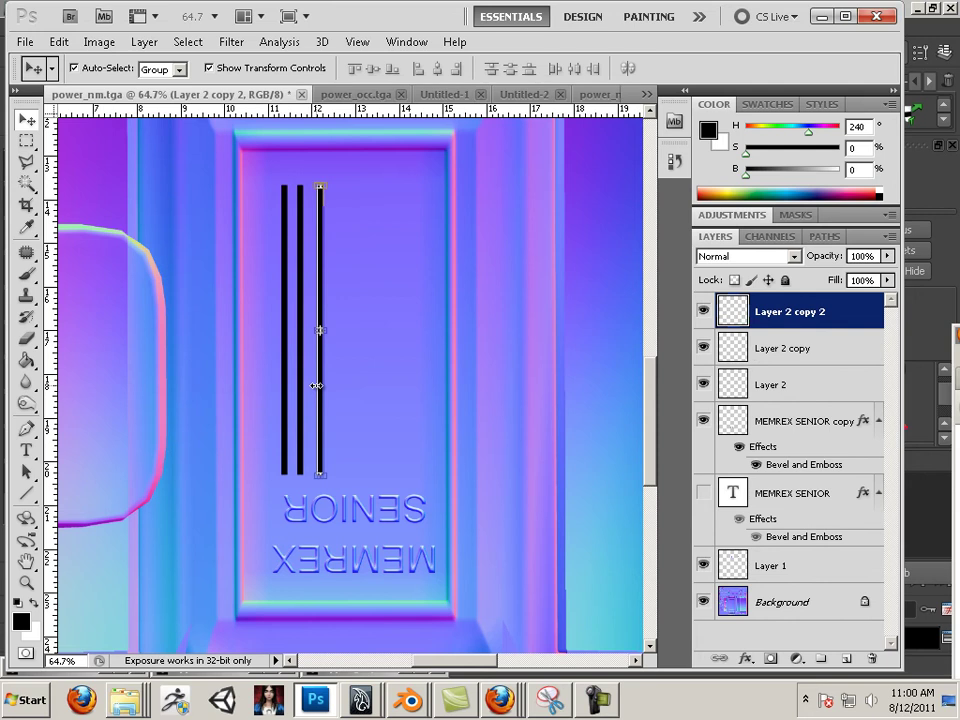
key(ctrl+h)
key(ctrl+h)
key(Left)
key(Left)
key(Left)
key(Left)
key(Left)
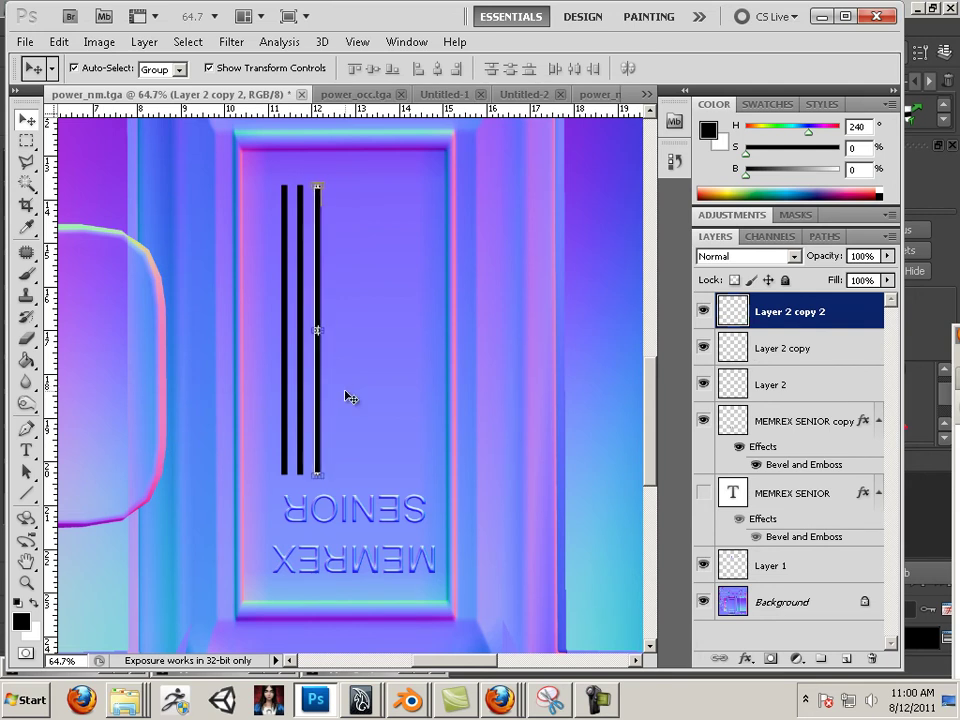
click(380, 400)
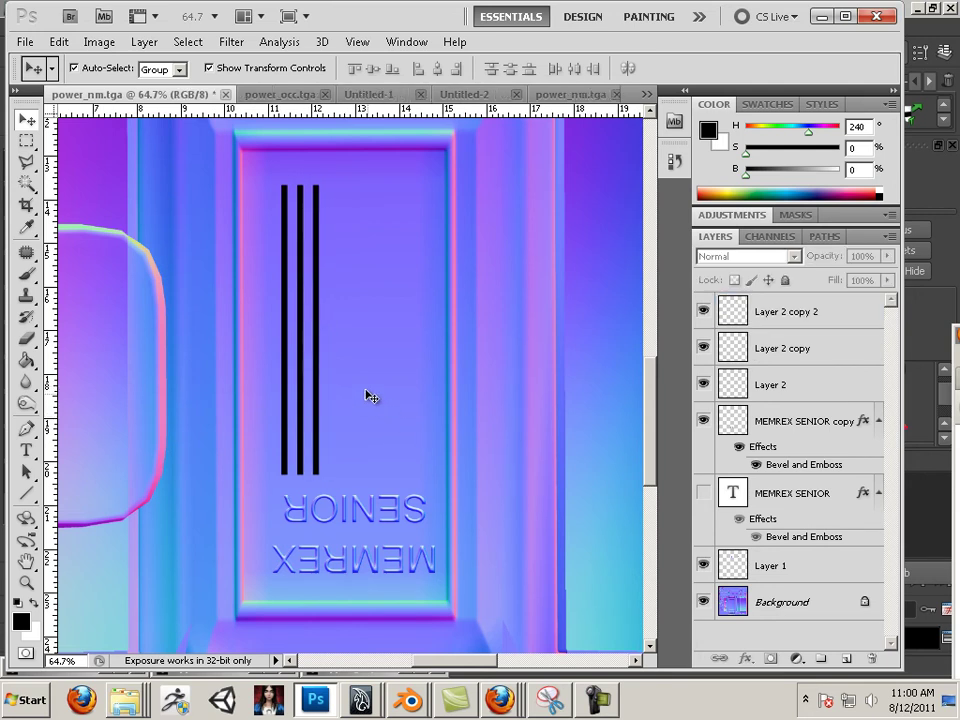
Step: Select the three lines together and duplicate them twice to fill the panel width with nine vertical lines
drag(372, 278, 267, 357)
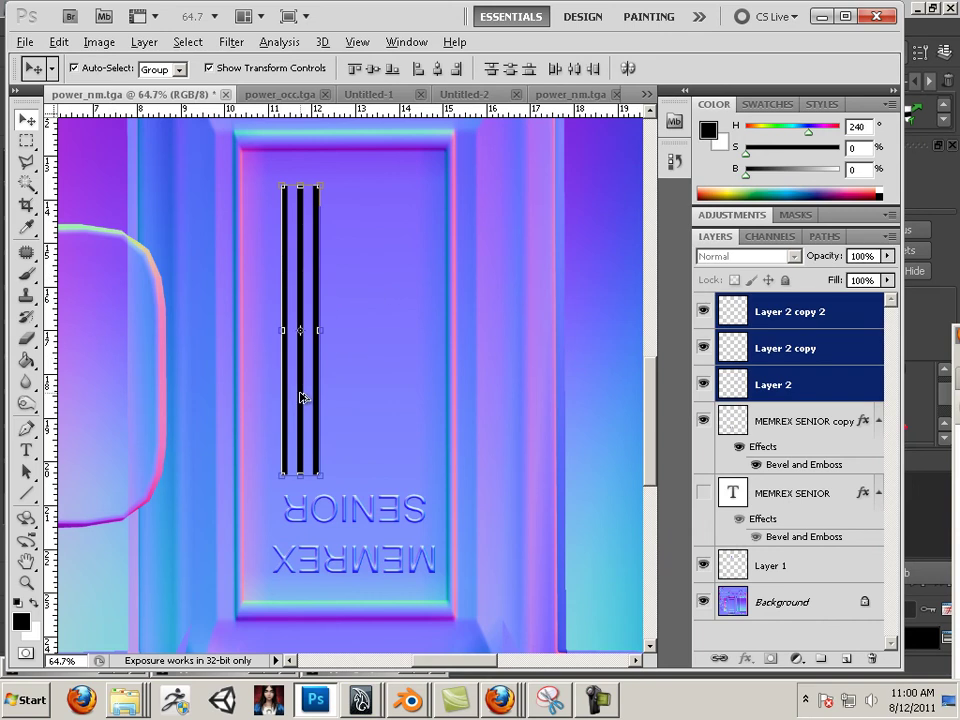
drag(302, 397, 337, 399)
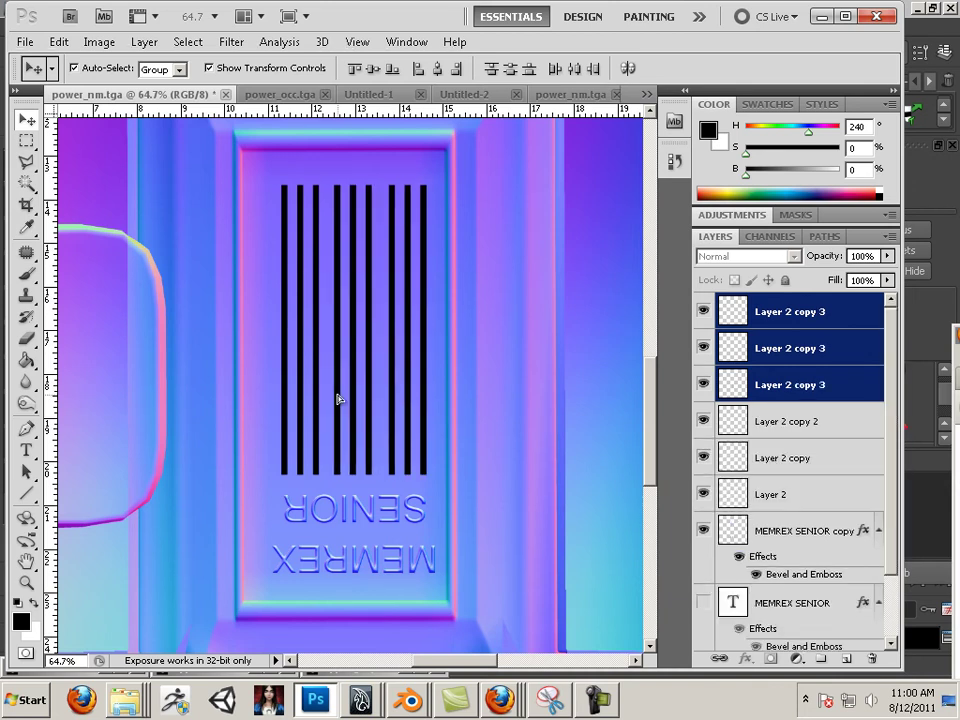
alt+click(337, 399)
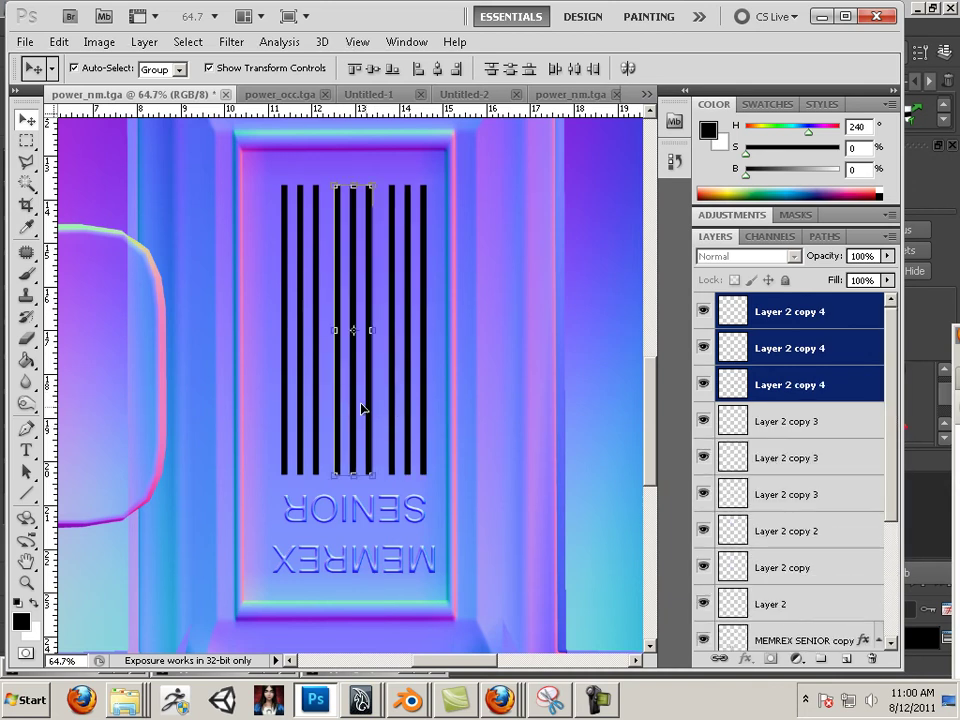
click(268, 347)
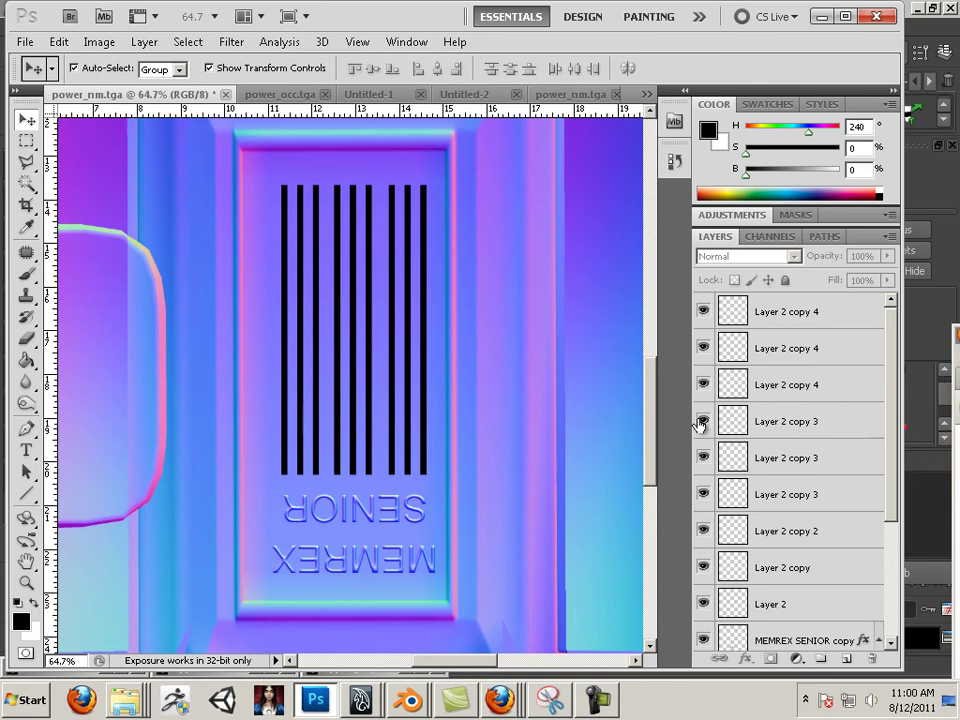
Step: Copy the layer style of the hidden MEMREX SENIOR text layer
click(891, 566)
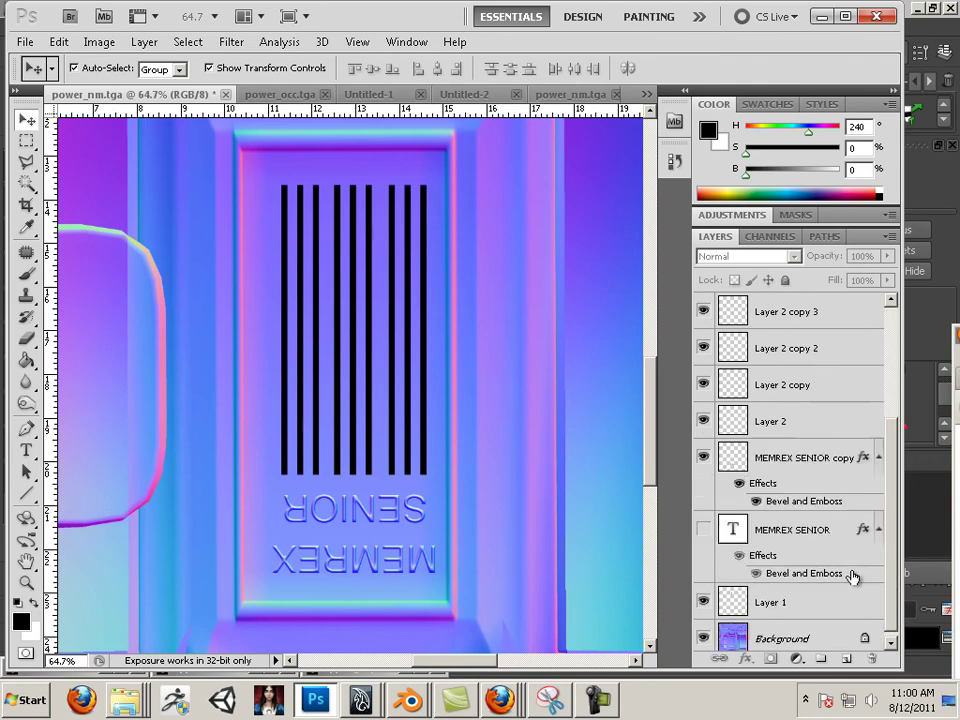
click(797, 541)
right_click(795, 538)
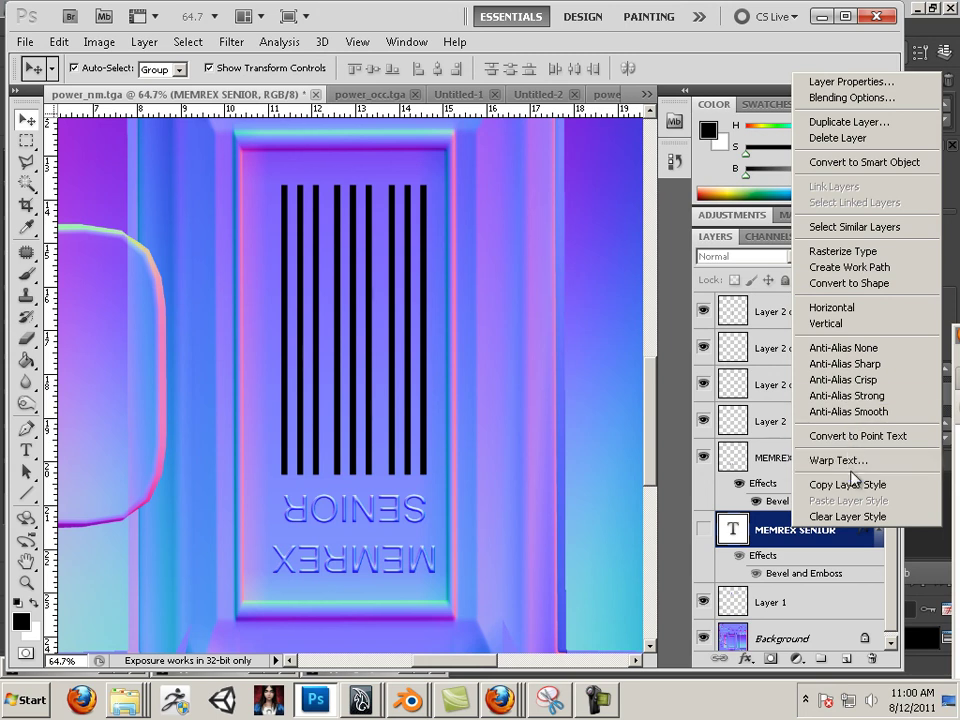
click(849, 487)
Step: Merge all nine vertical line layers down into the single layer named Layer 2
scroll(795, 420, up, 5)
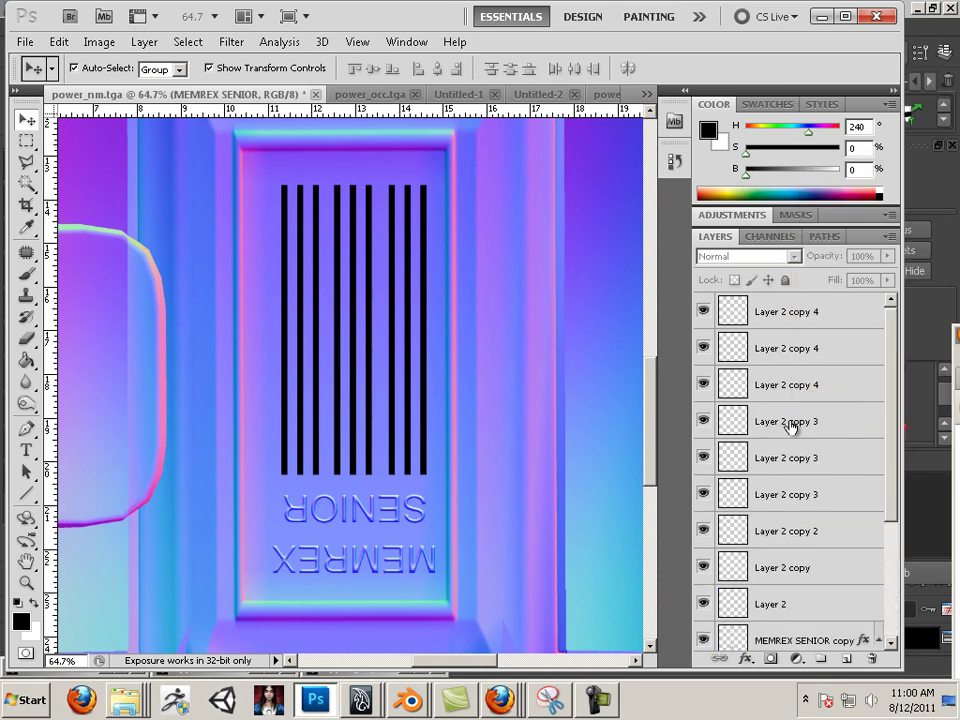
click(789, 314)
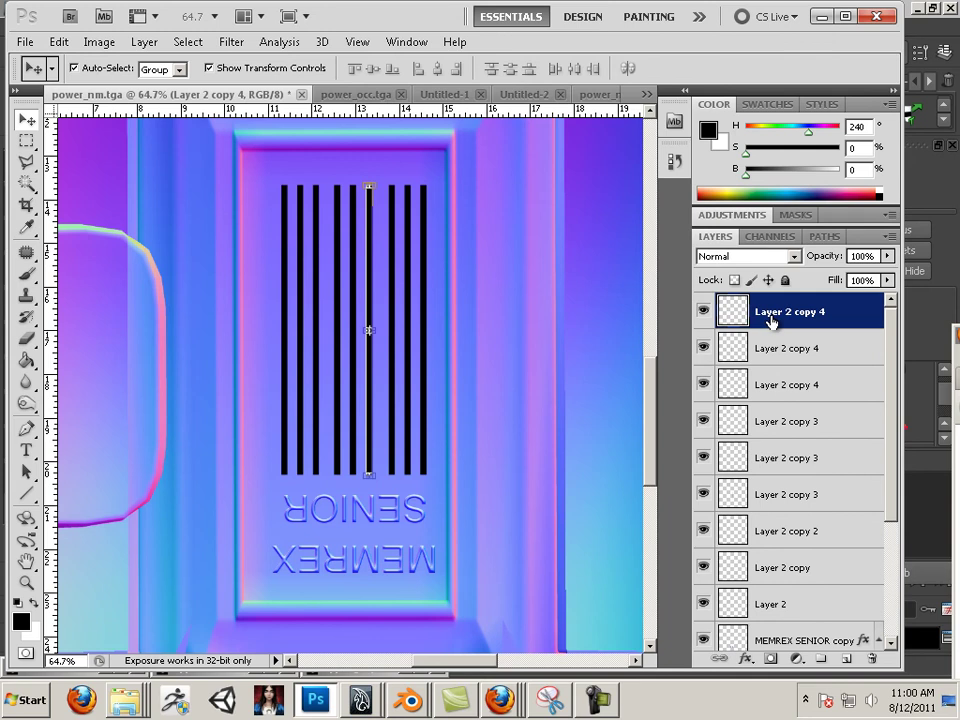
key(ctrl+e)
key(ctrl+e)
key(ctrl+e)
key(ctrl+e)
key(ctrl+e)
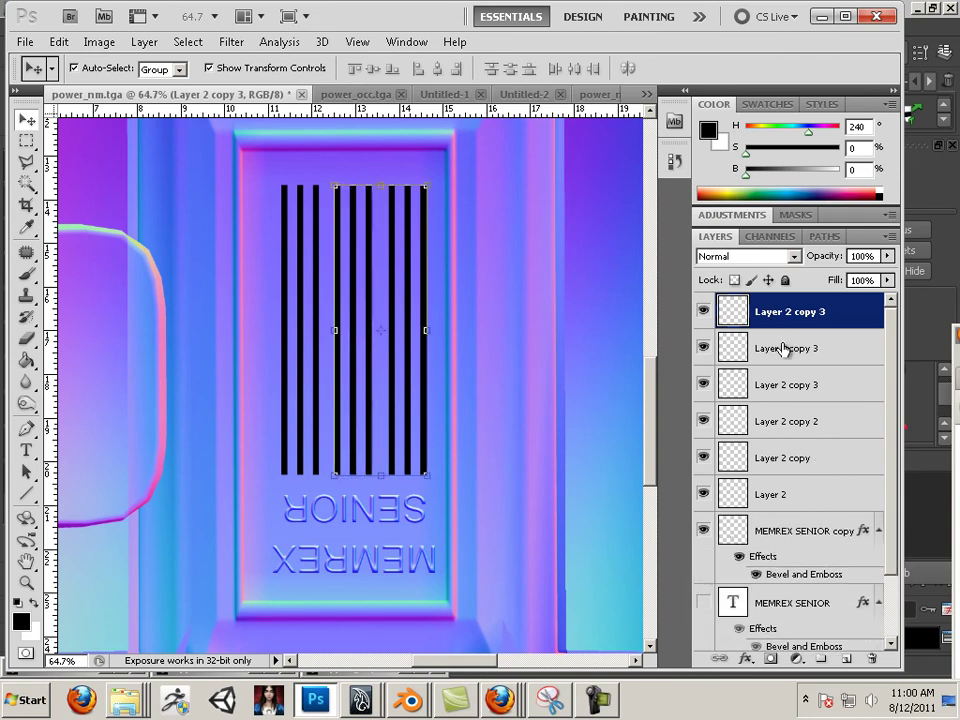
key(ctrl+e)
key(ctrl+e)
key(ctrl+e)
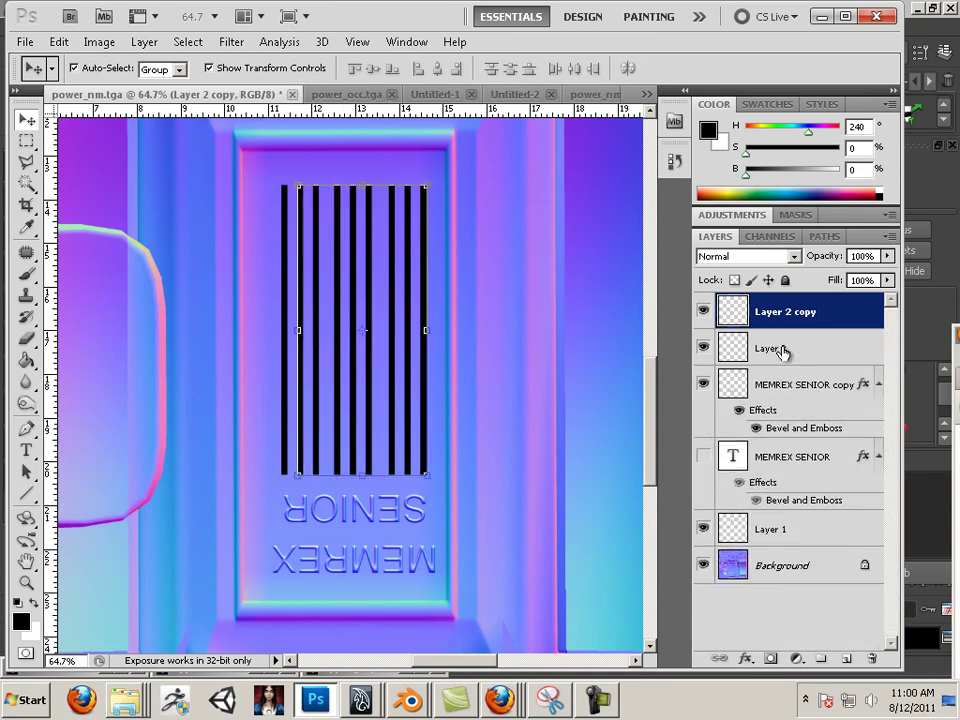
Step: Paste the copied layer style onto the merged lines and set its bevel light to about -16° angle and 53° altitude
right_click(805, 326)
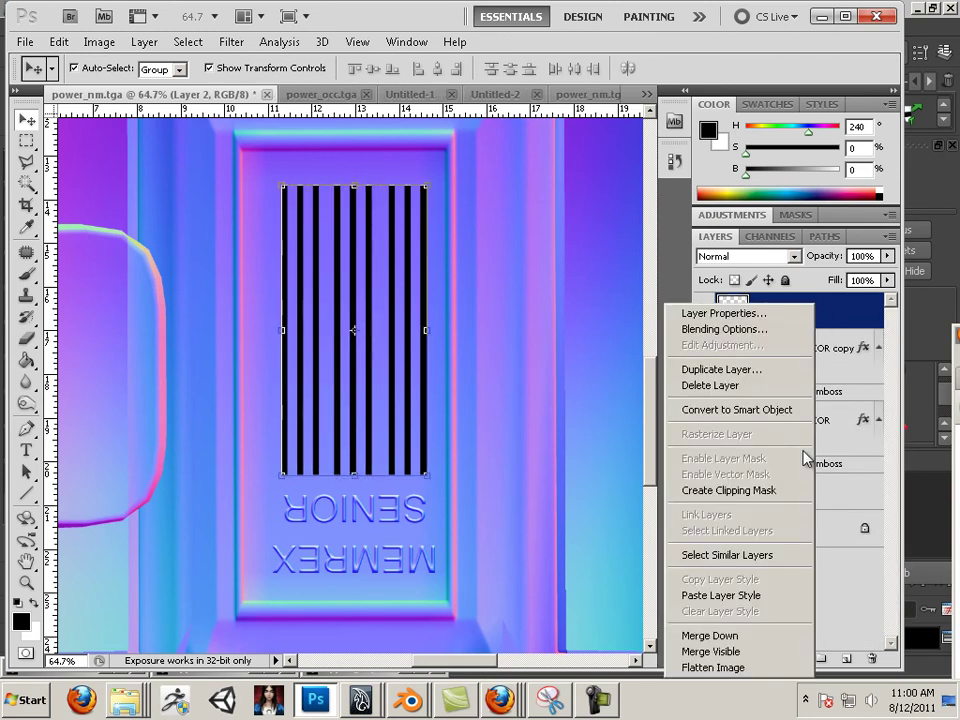
click(760, 596)
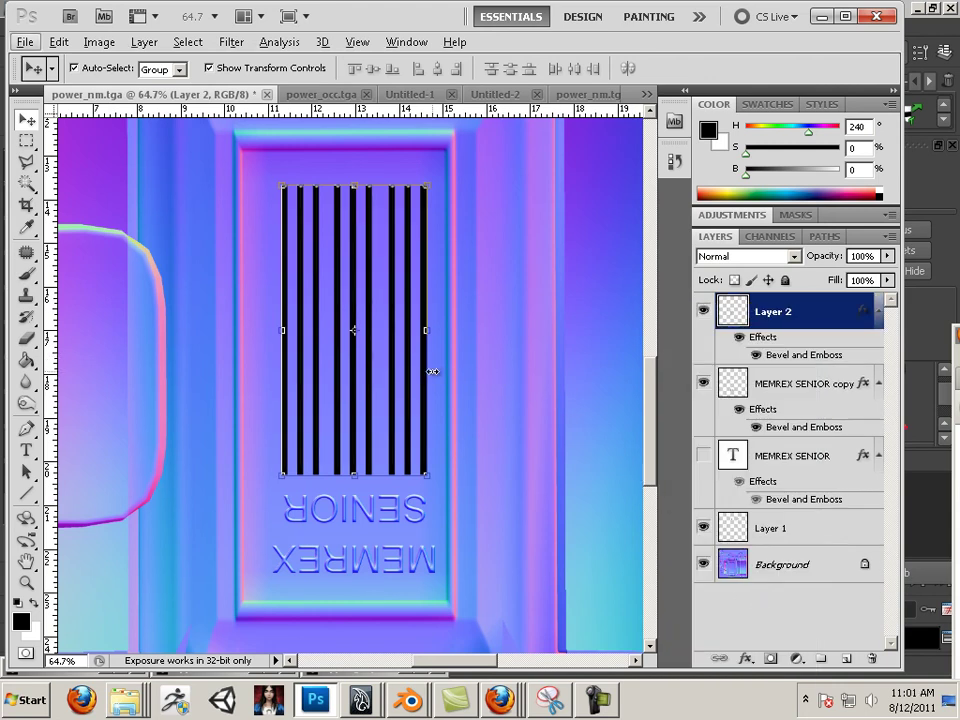
scroll(430, 375, up, 3)
scroll(418, 380, up, 2)
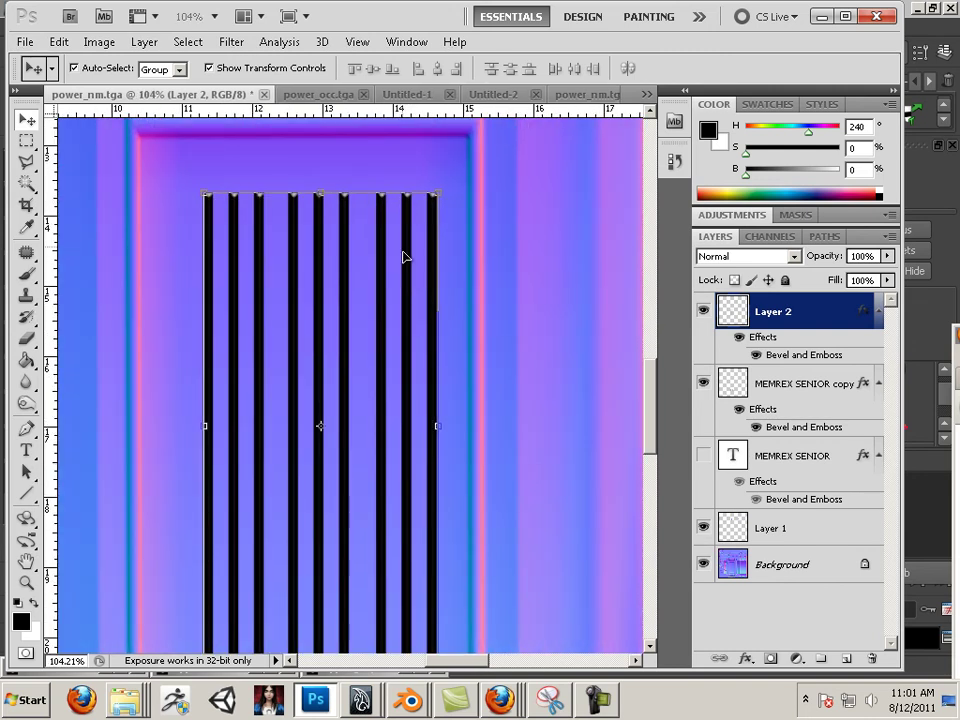
scroll(424, 556, down, 1)
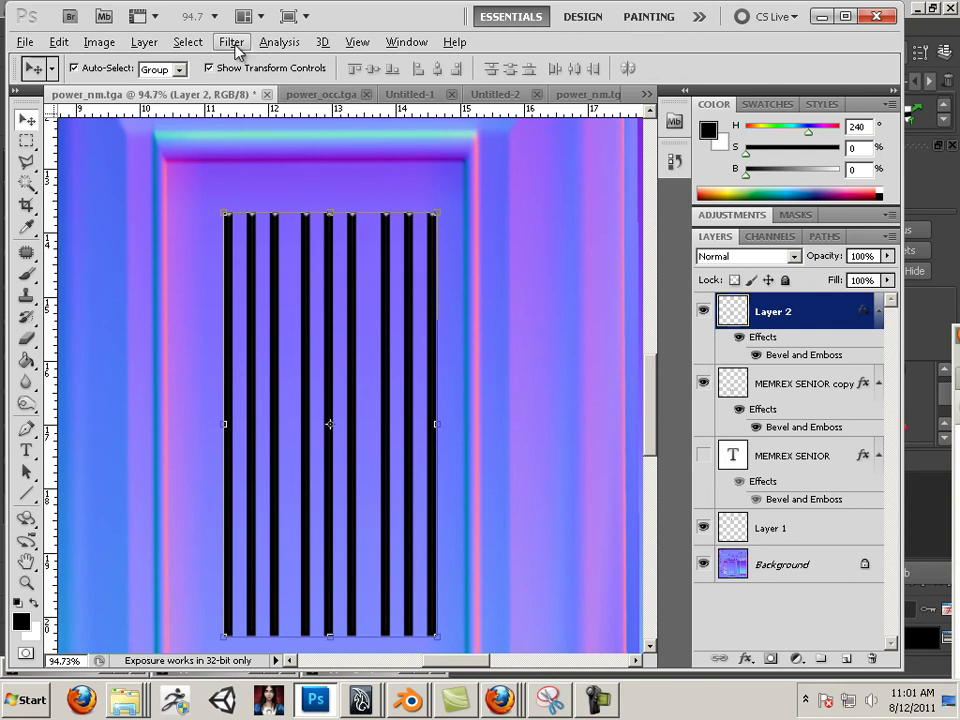
double_click(846, 358)
drag(472, 215, 687, 175)
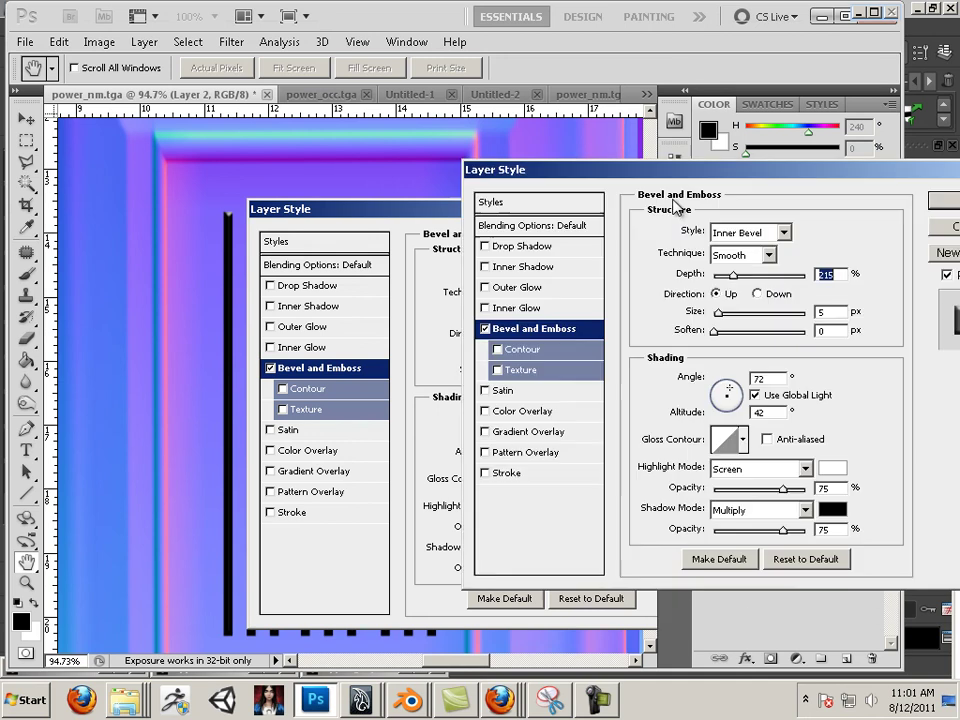
drag(728, 390, 735, 402)
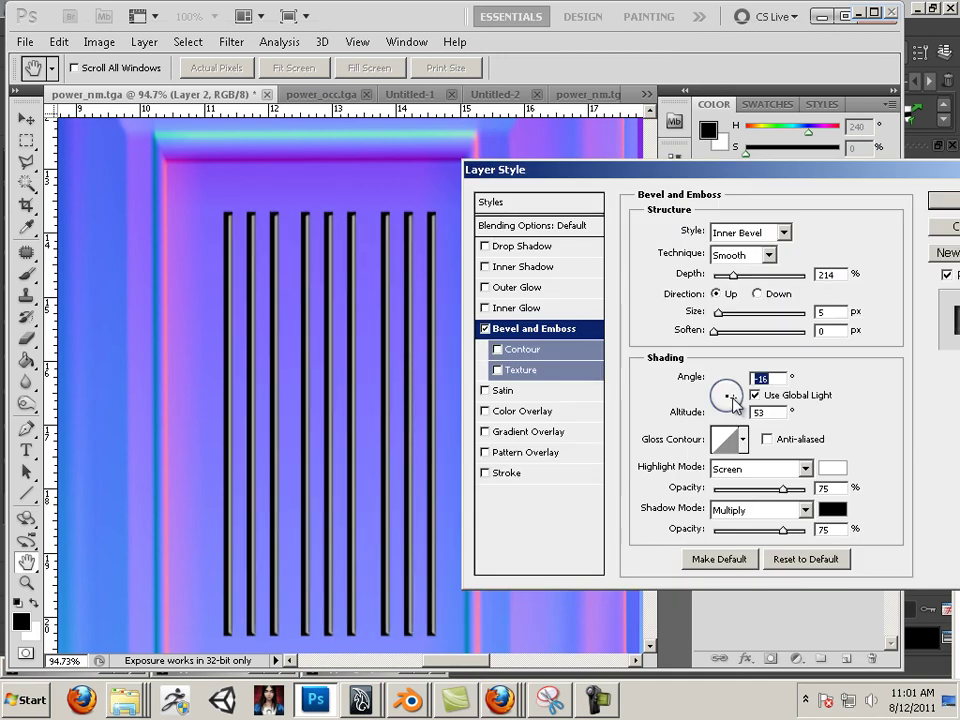
click(943, 203)
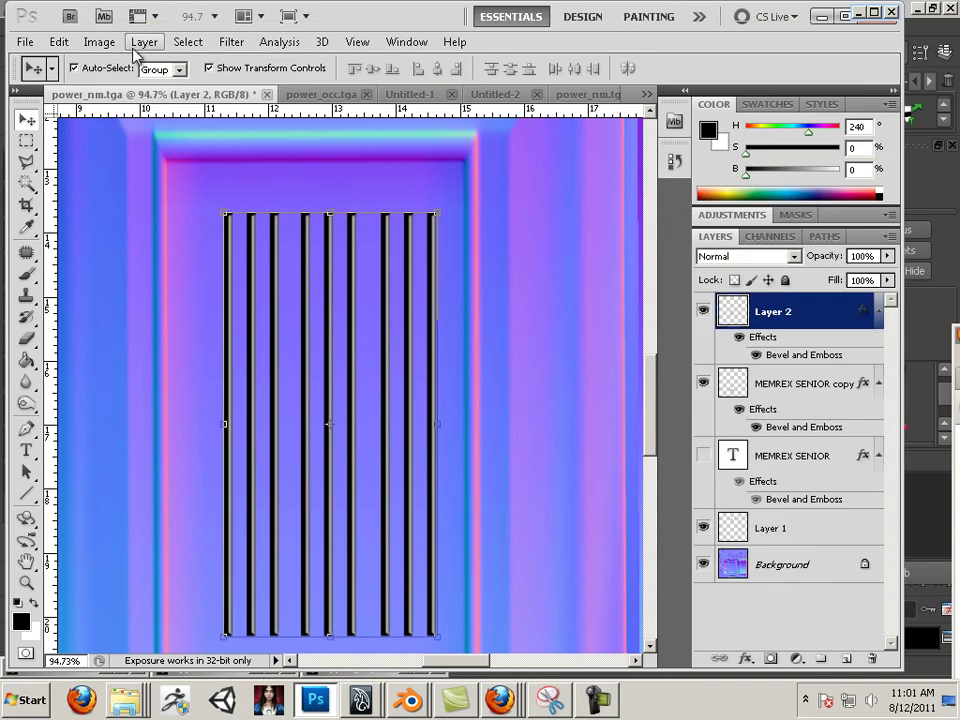
Step: Apply the NVIDIA NormalMapFilter to the merged lines with Using Multiple Layers enabled and a scale of 6
click(229, 44)
mouse_move(315, 418)
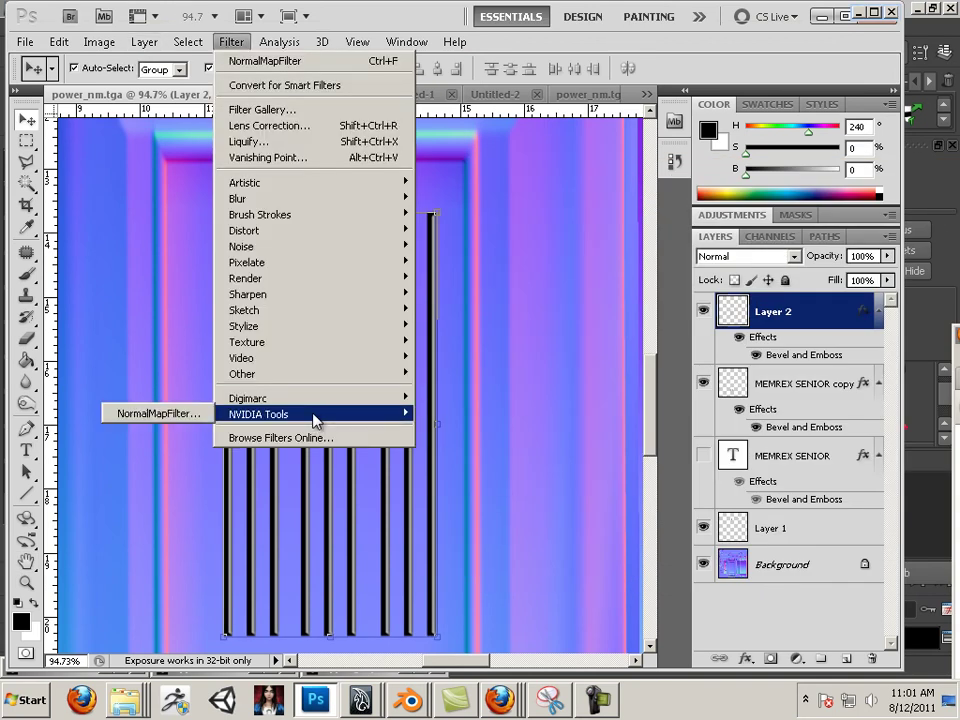
click(148, 411)
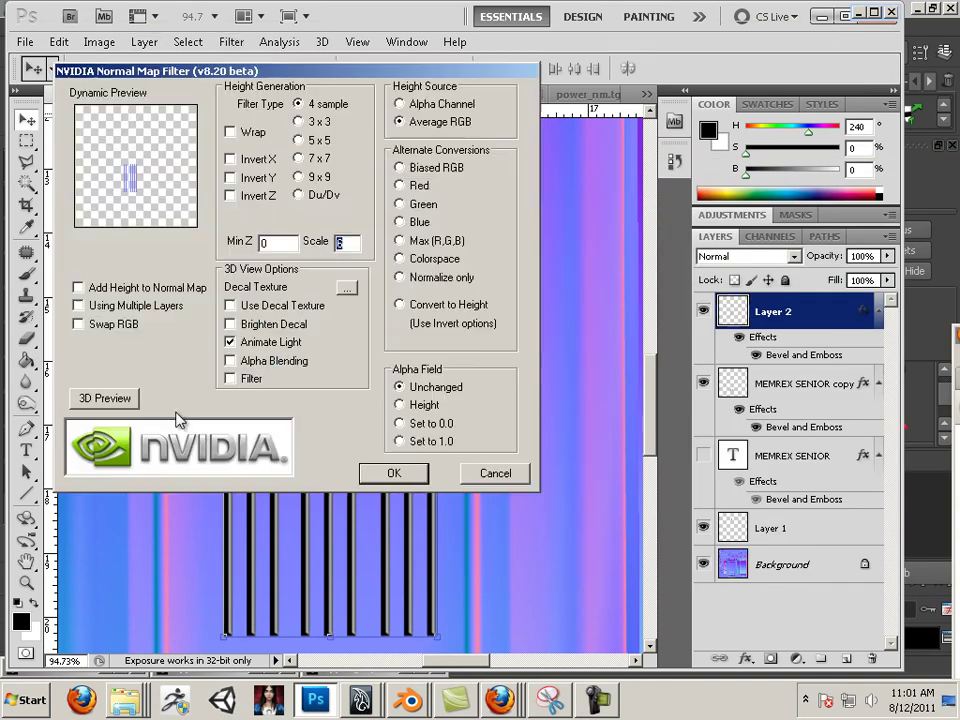
click(78, 305)
click(395, 476)
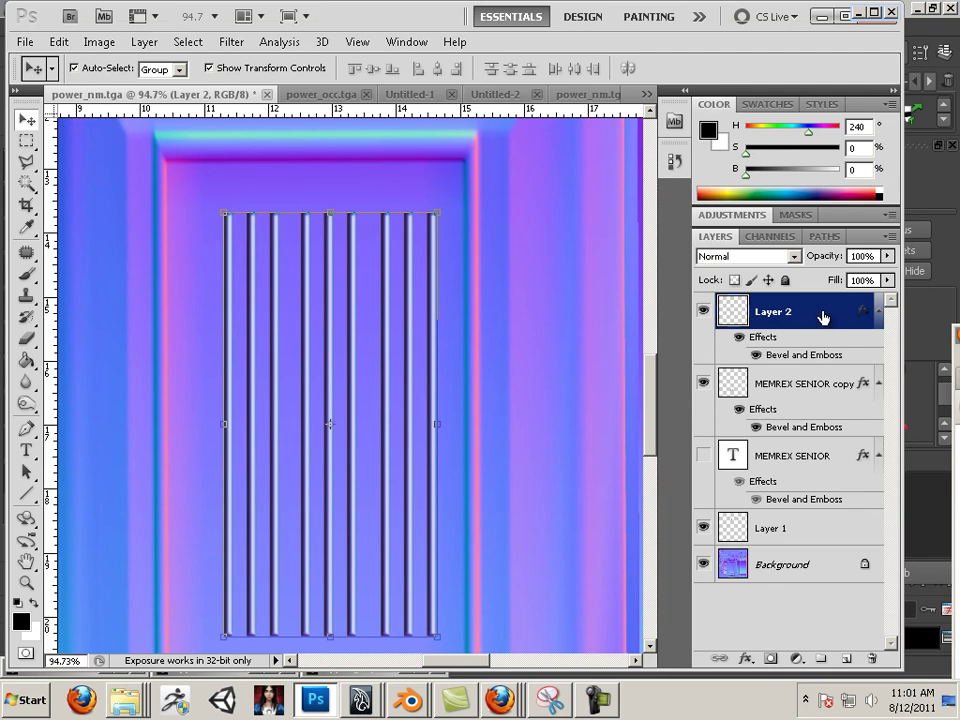
Step: Set the lines layer's blend mode to Overlay and exclude its blue channel in the blending options
click(770, 256)
click(760, 238)
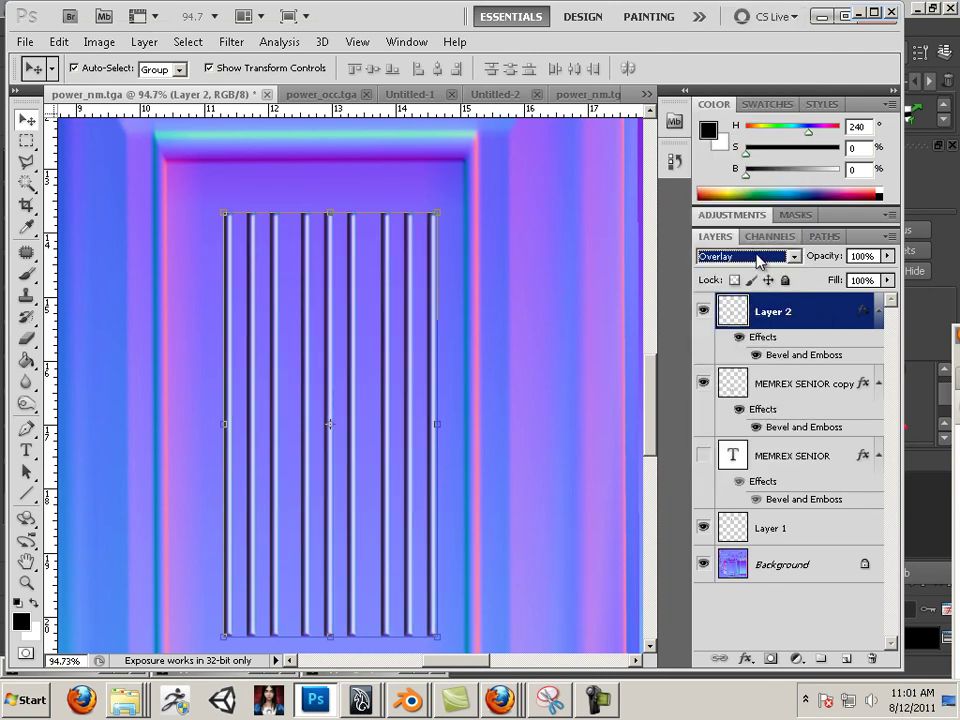
double_click(827, 313)
click(785, 315)
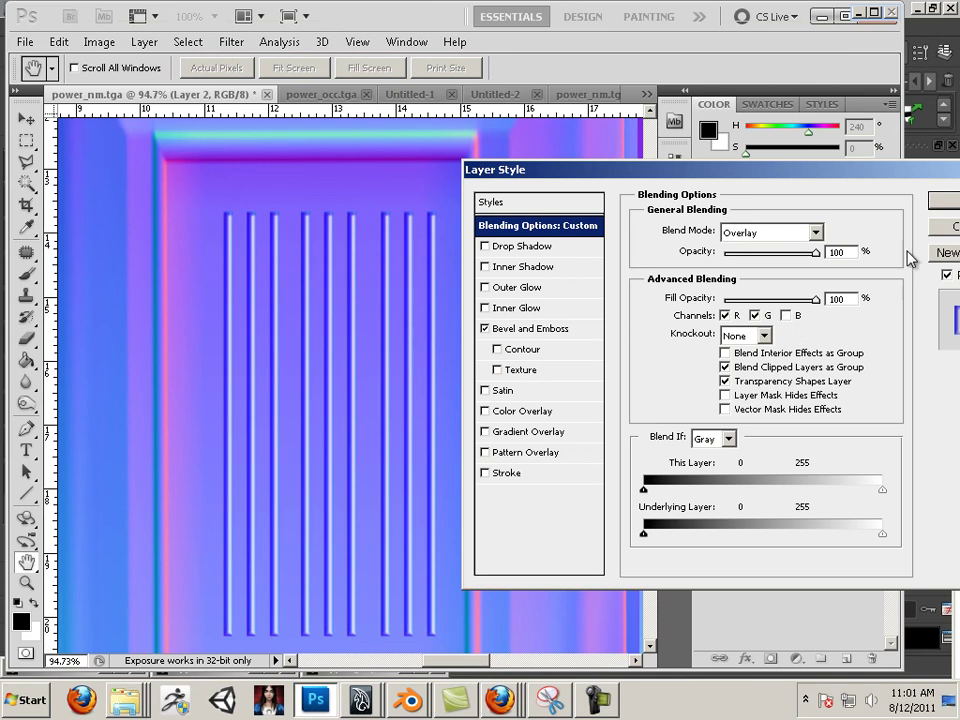
click(944, 206)
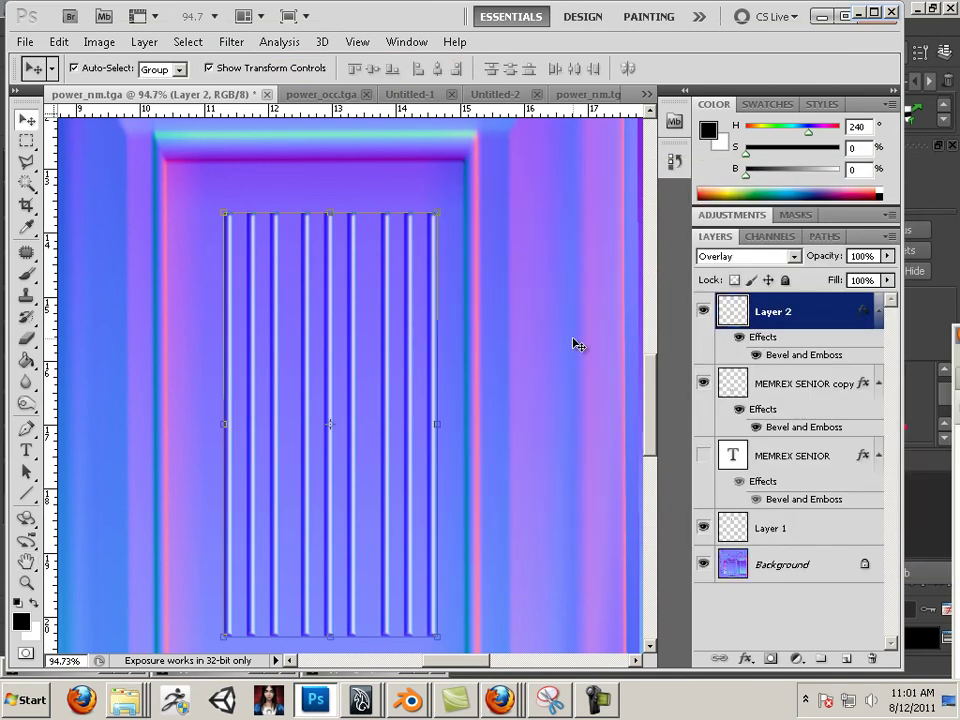
Step: Compare the vertical lines with and without their layer effects
click(740, 337)
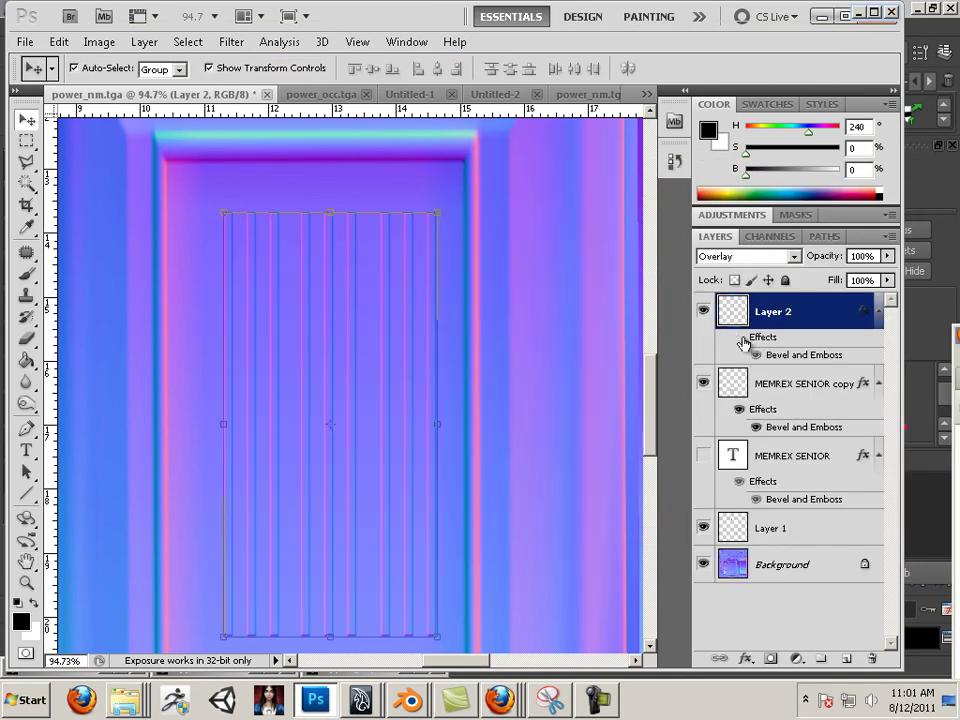
click(740, 337)
click(740, 337)
click(740, 337)
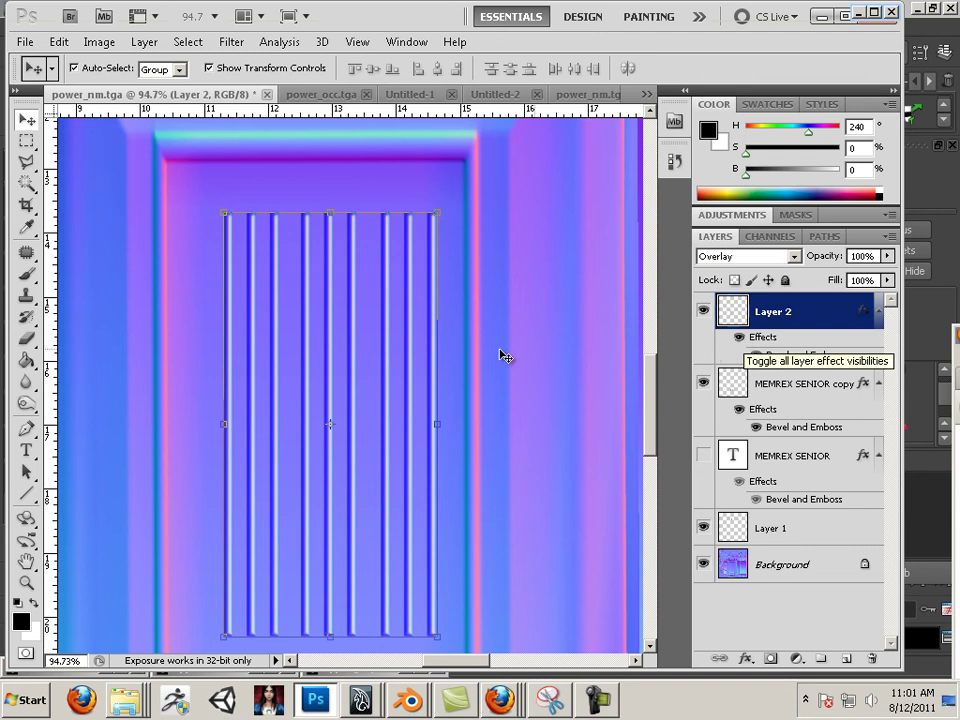
scroll(347, 526, down, 5)
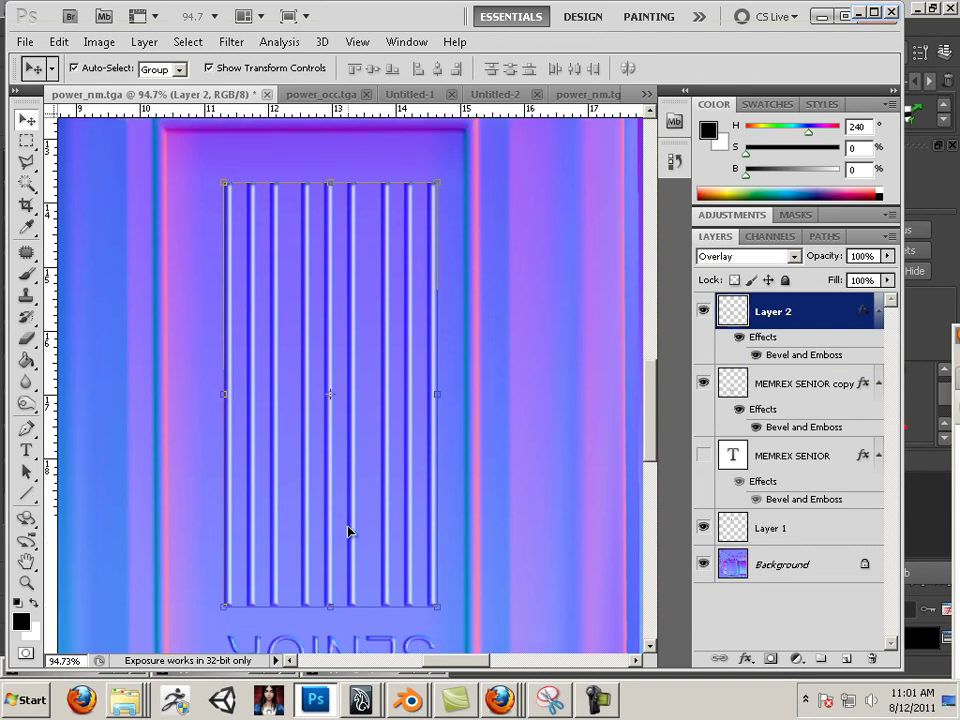
Step: Save a Targa copy of the normal map over the existing power_nm_detail.tga in the The_power_box folder
click(26, 42)
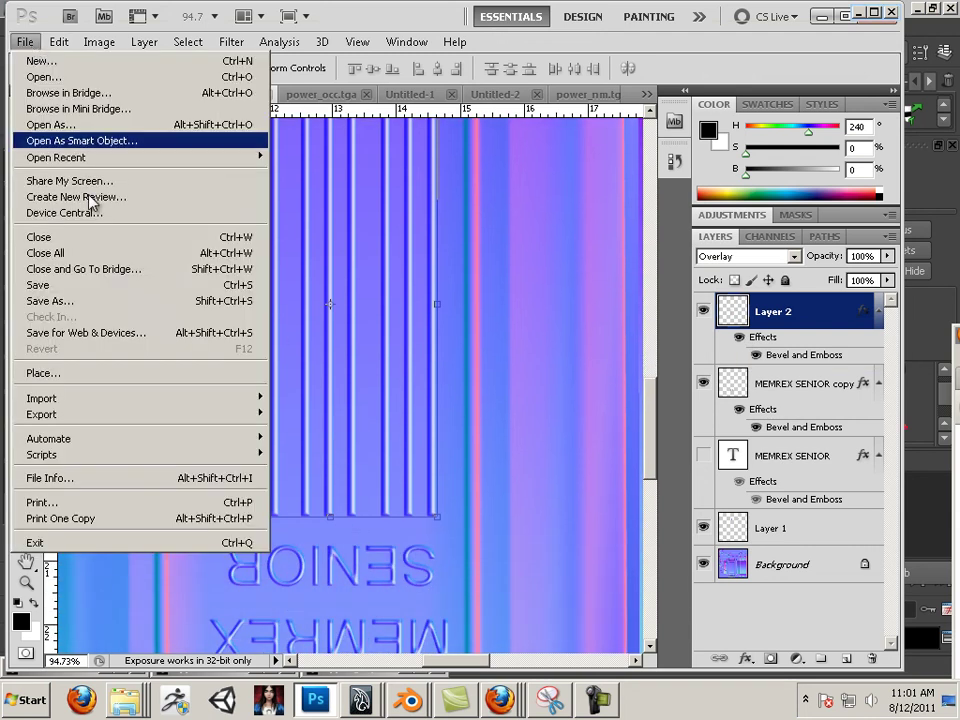
click(143, 301)
click(634, 450)
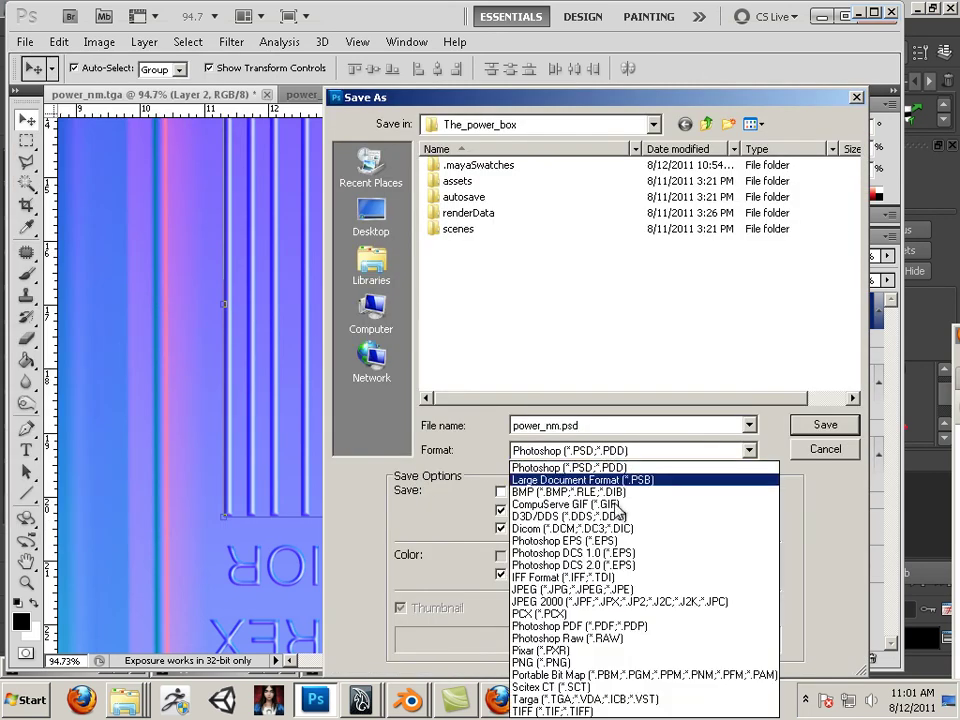
click(631, 700)
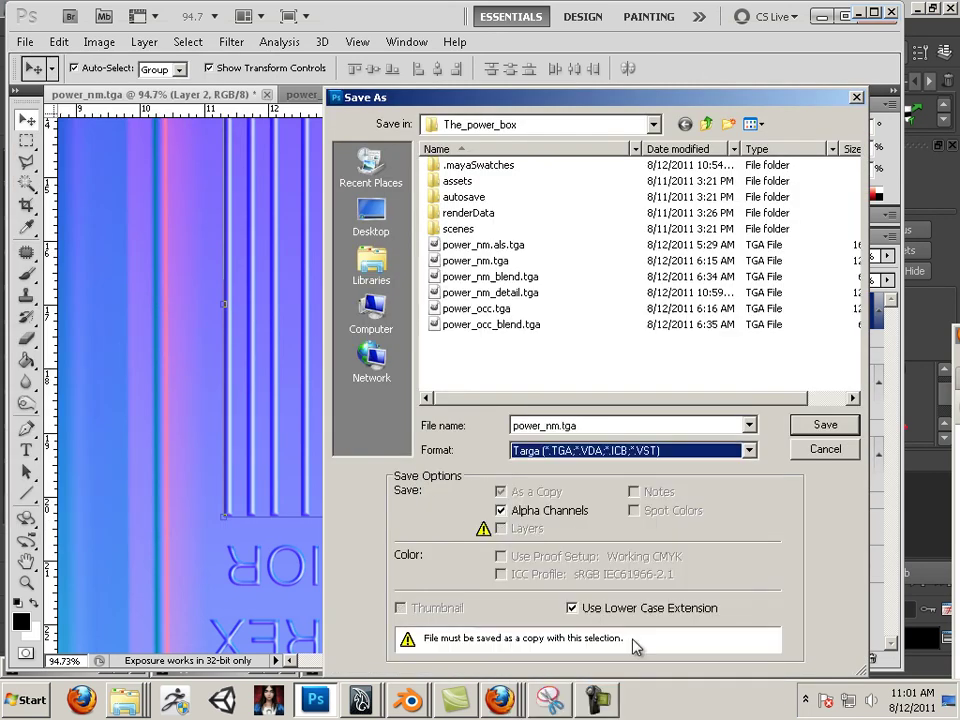
click(490, 293)
click(812, 422)
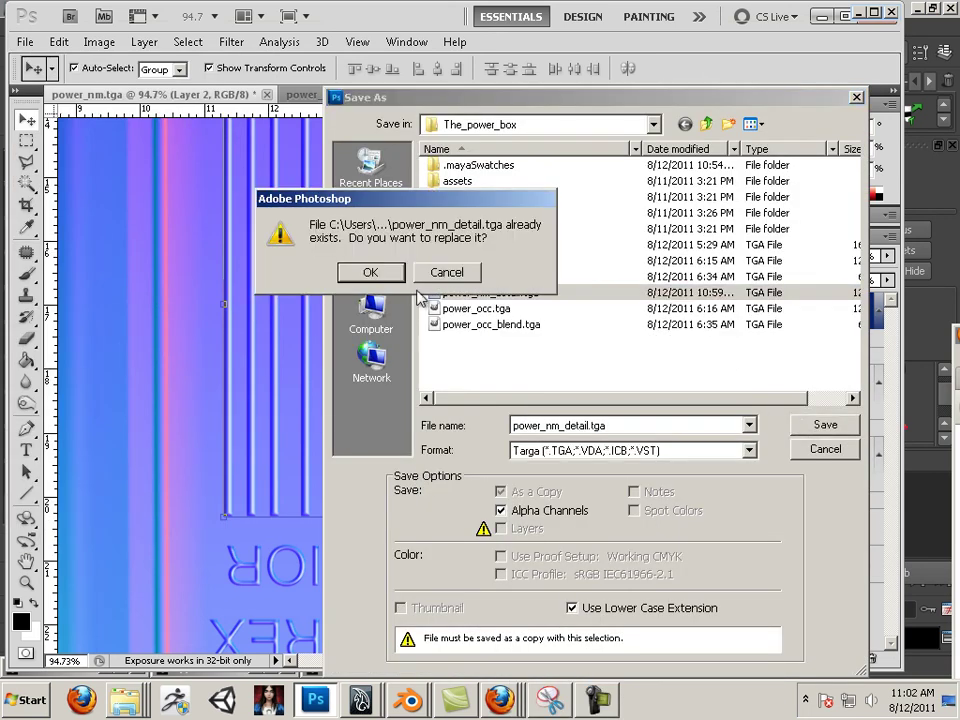
click(391, 280)
click(446, 292)
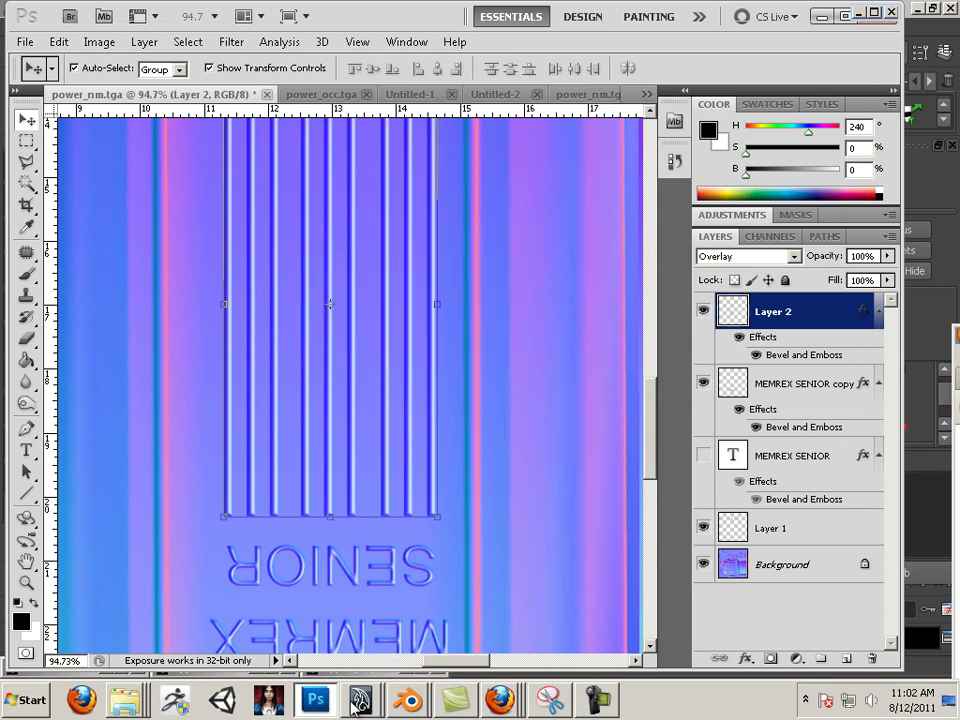
Step: Switch to Maya and reload the power_nm_detail.tga image in the file10 texture node
mouse_move(330, 701)
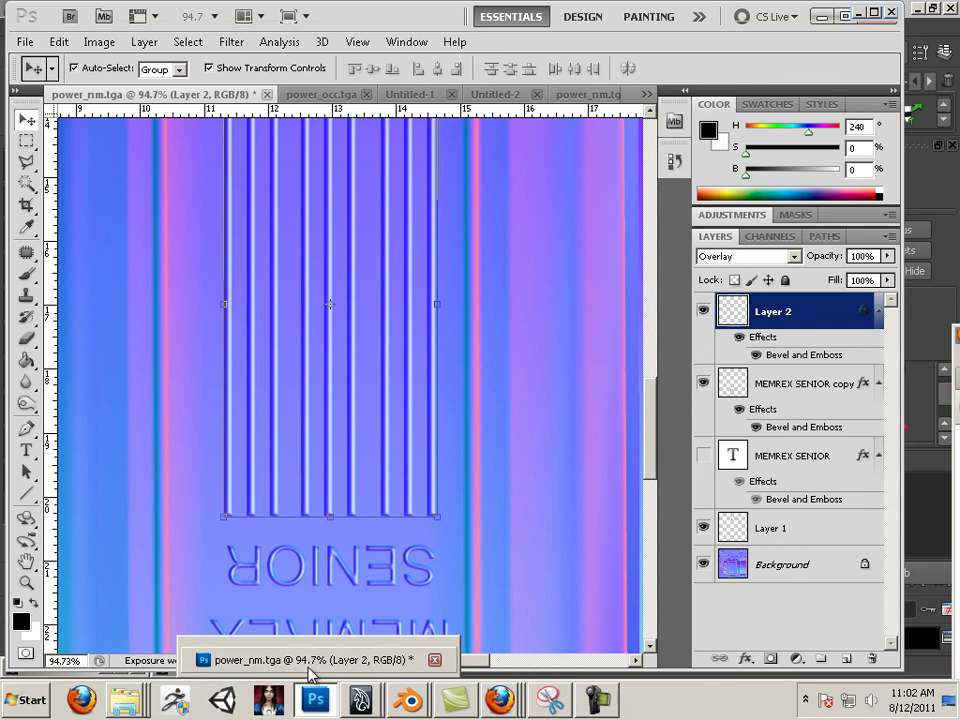
mouse_move(360, 700)
click(364, 675)
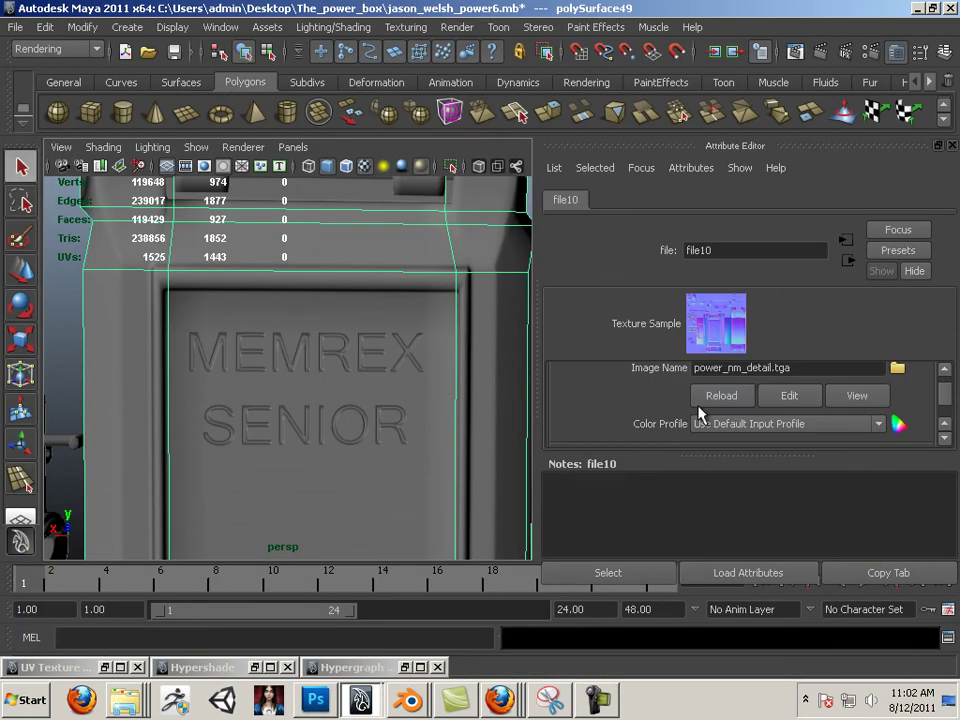
click(717, 396)
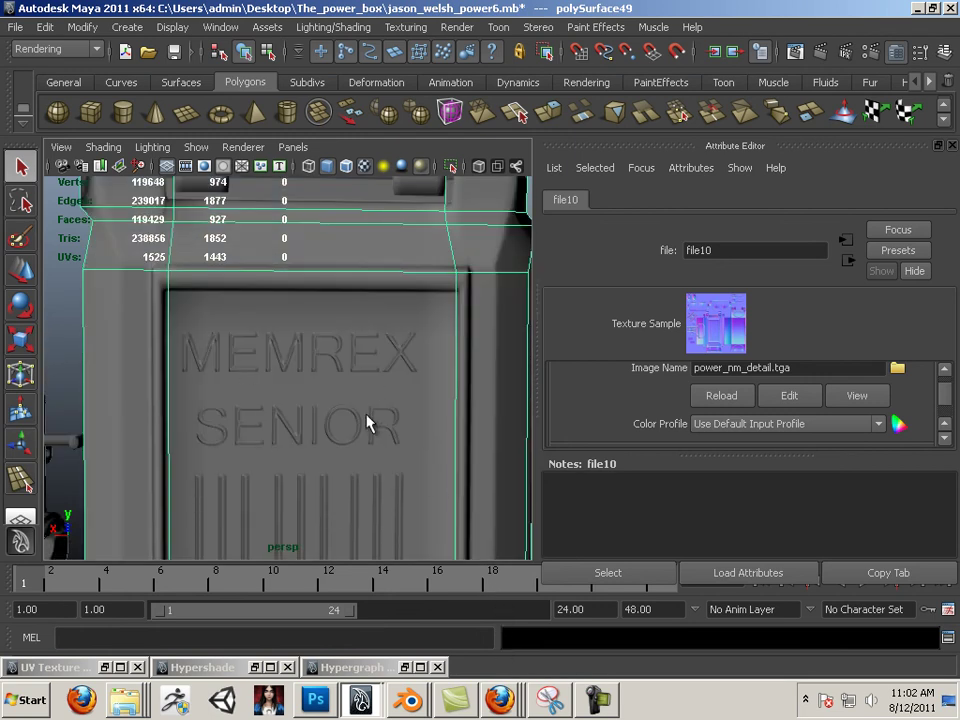
Step: Return to Photoshop and shift the lines and the rasterized MEMREX SENIOR lettering together slightly to the left
click(315, 700)
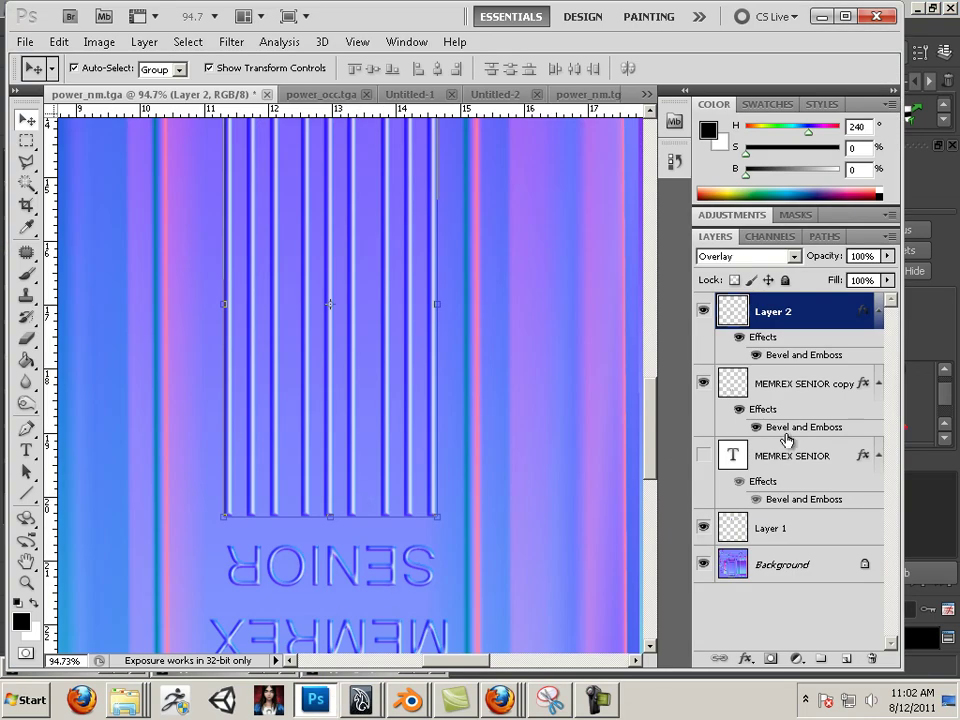
shift+click(771, 390)
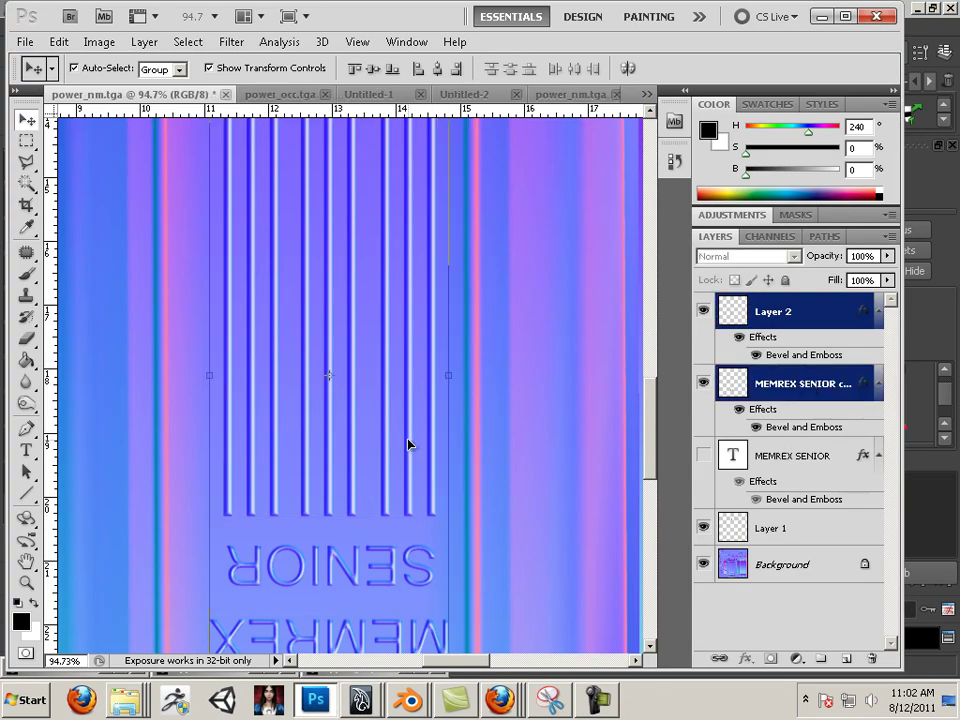
drag(408, 444, 396, 444)
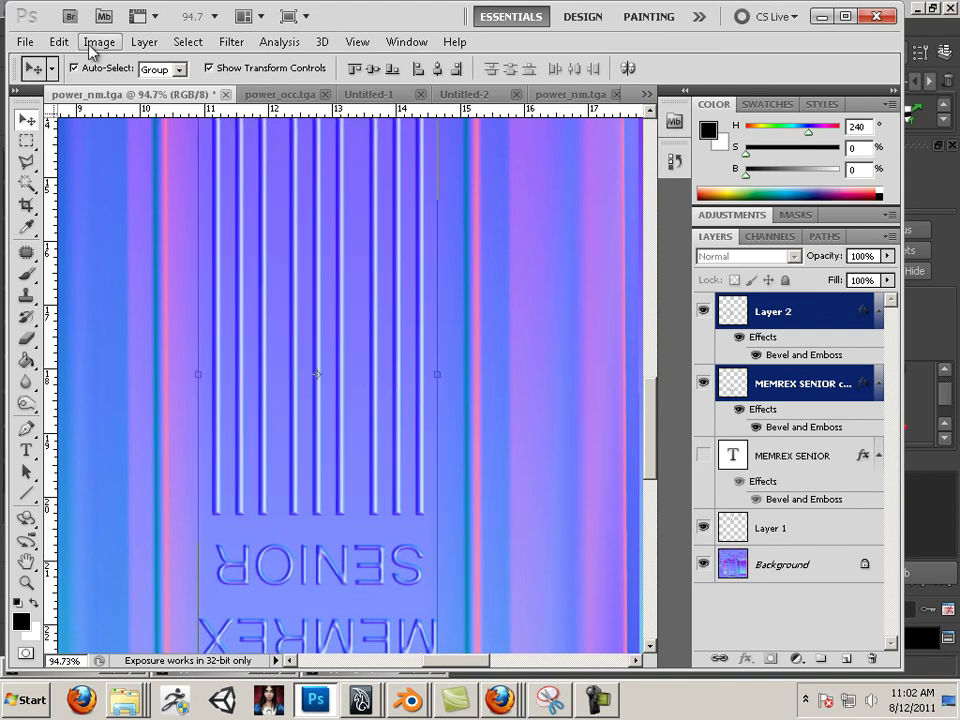
Step: Save the repositioned details as a 24 bits/pixel Targa copy, replacing power_nm_detail.tga
click(28, 44)
click(128, 304)
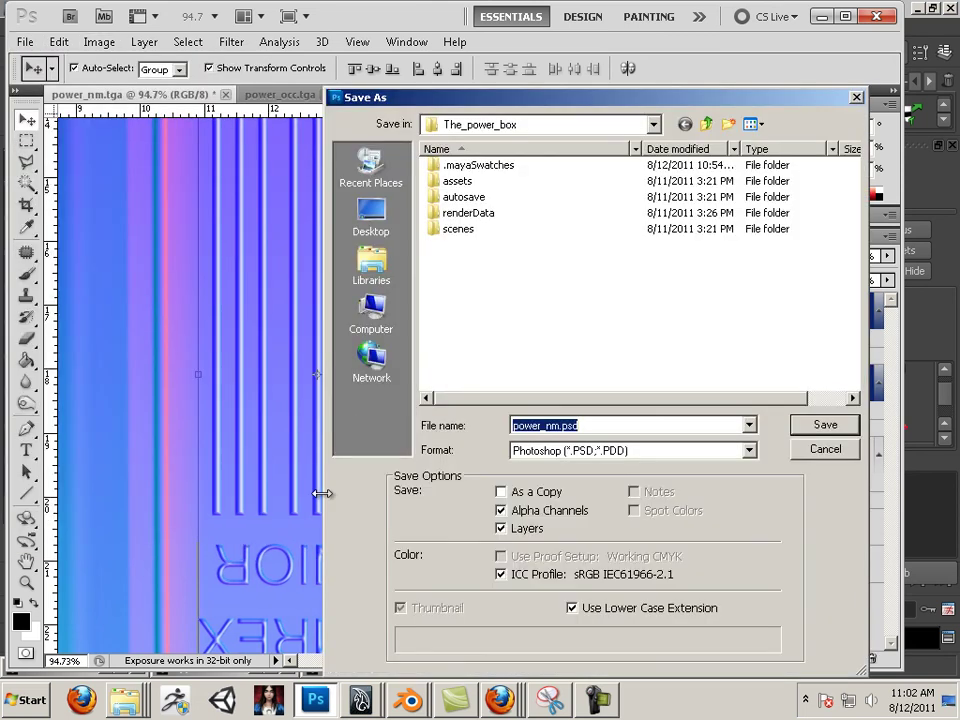
click(625, 450)
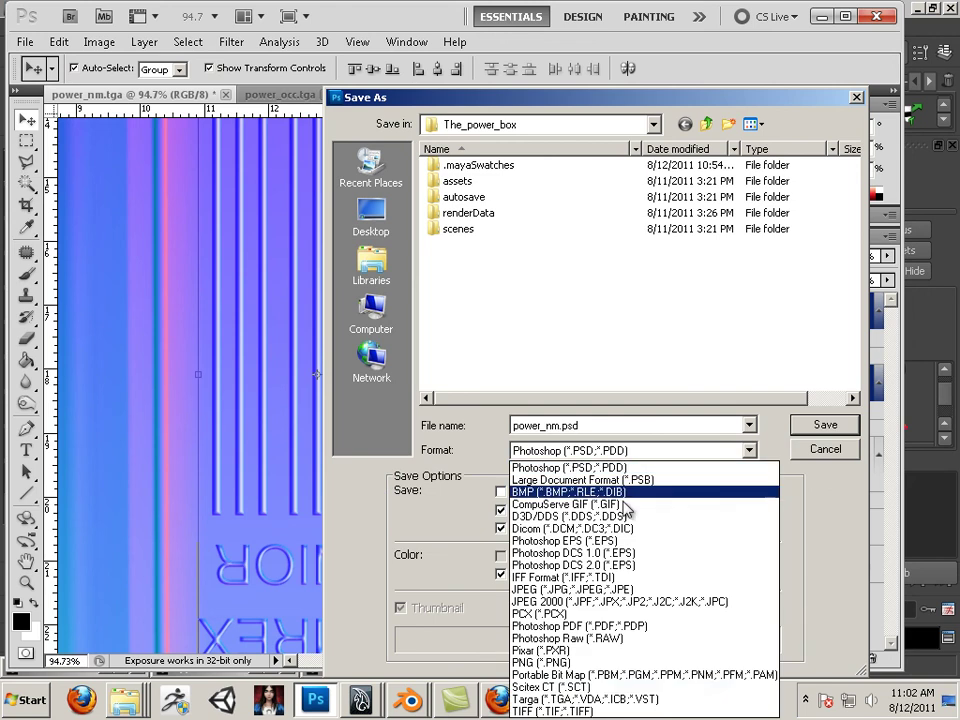
click(640, 697)
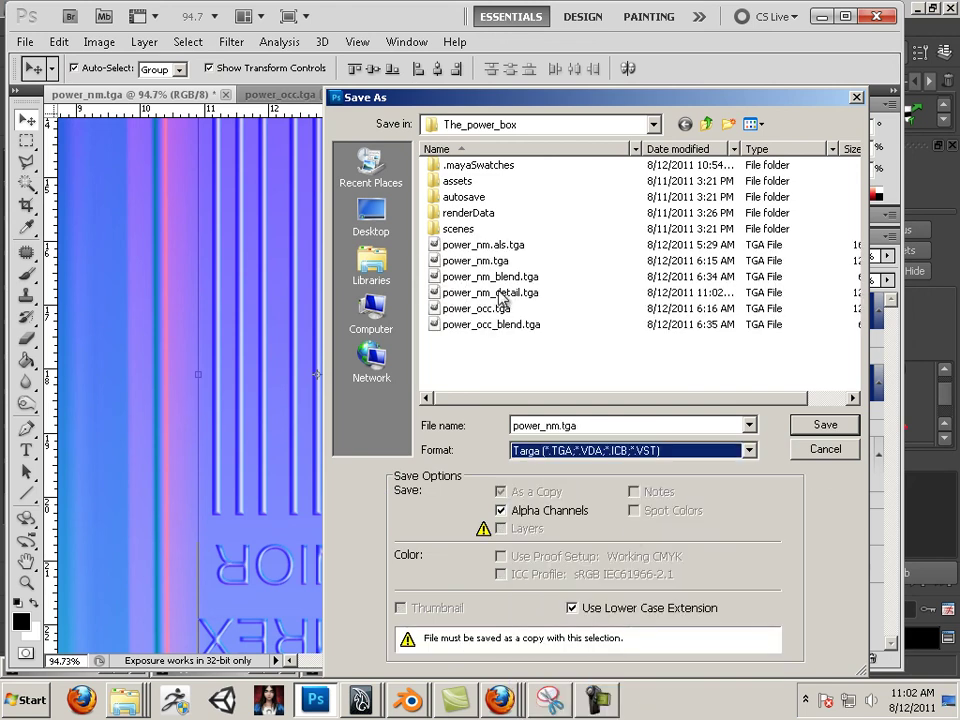
click(500, 293)
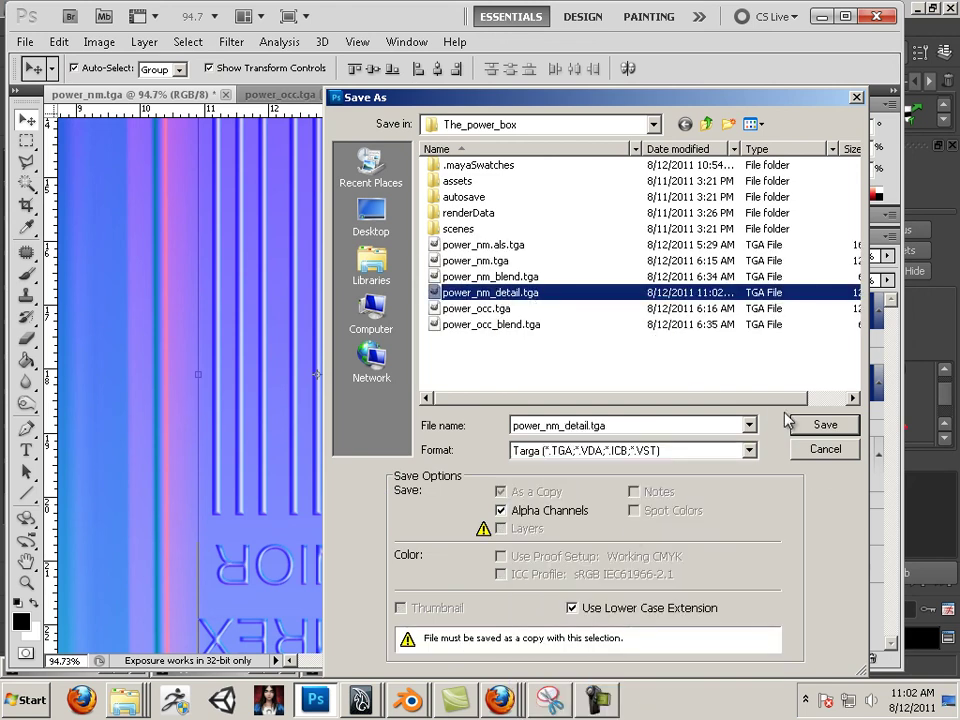
click(822, 425)
click(385, 271)
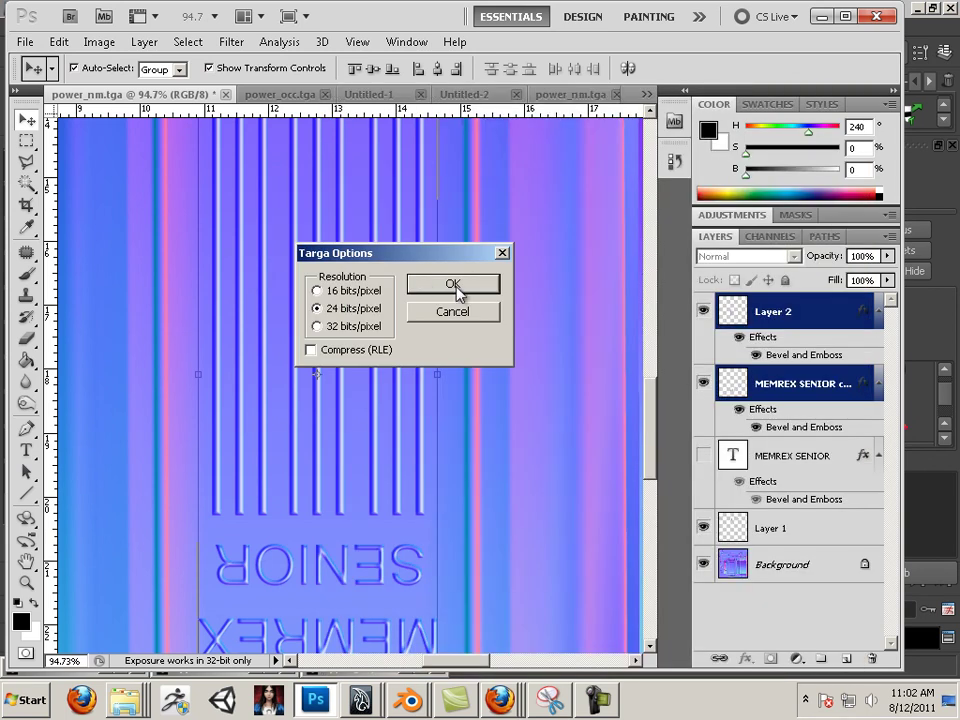
click(448, 284)
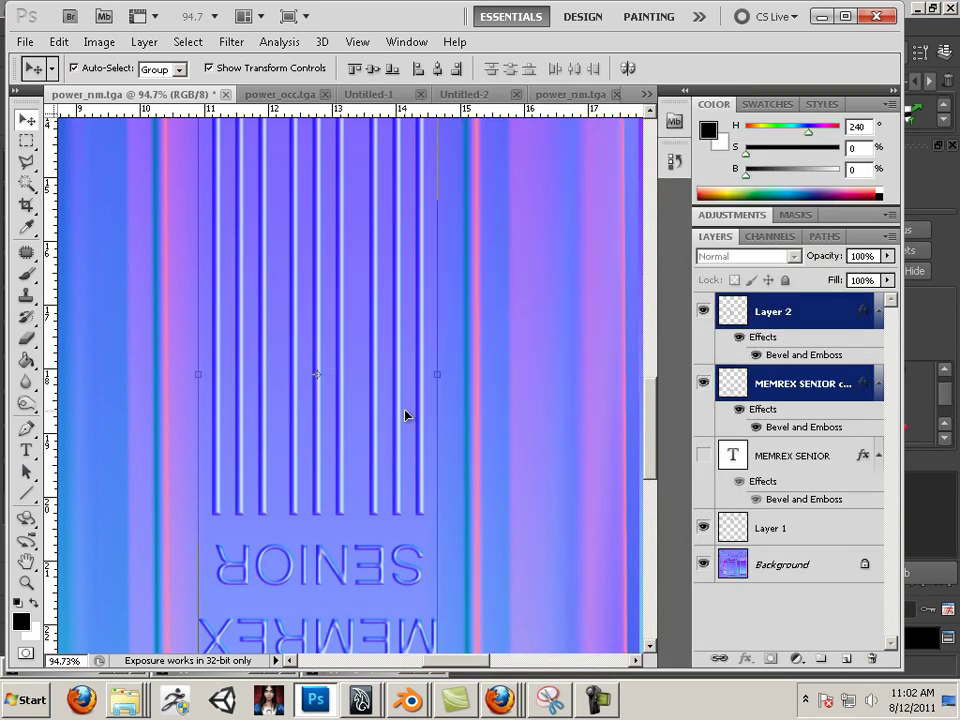
scroll(405, 404, down, 3)
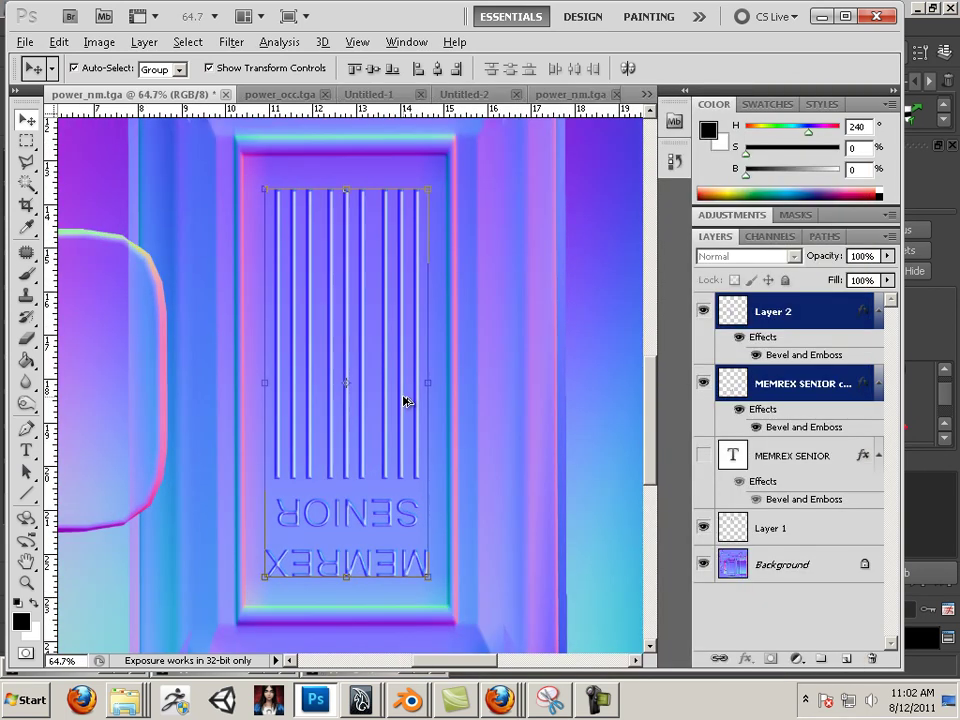
scroll(405, 401, up, 2)
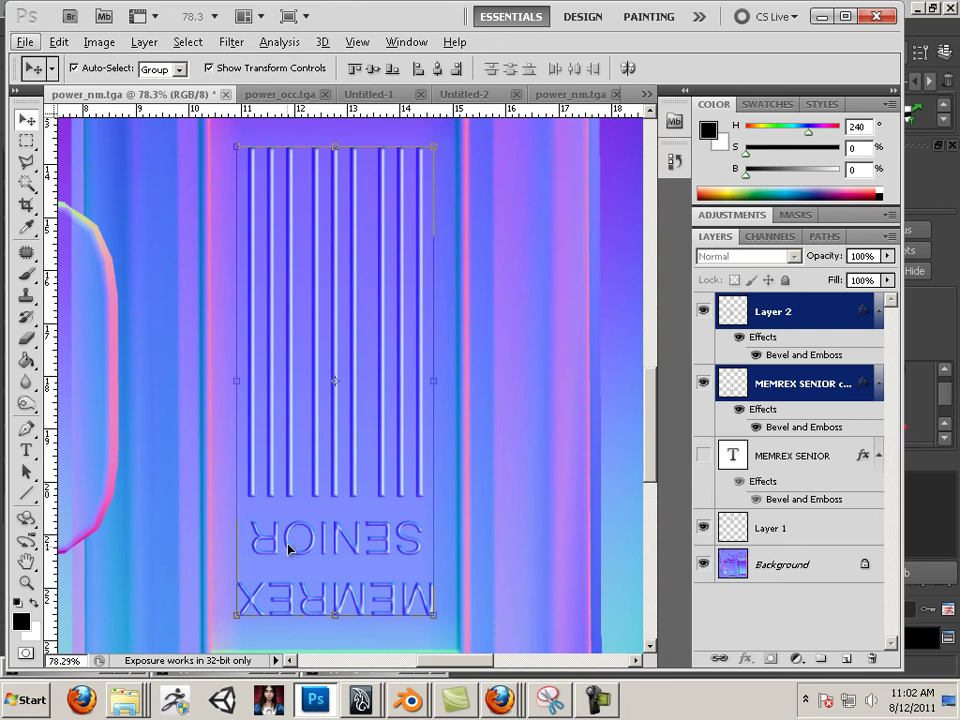